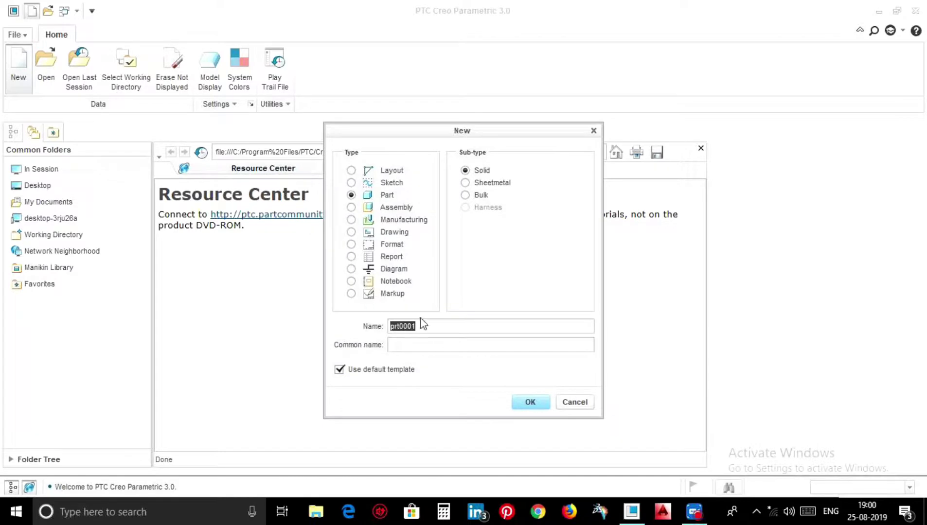
Create a solid part named Thrust_bearing from the mmns_part_solid template instead of the default template
key("BackSpace")
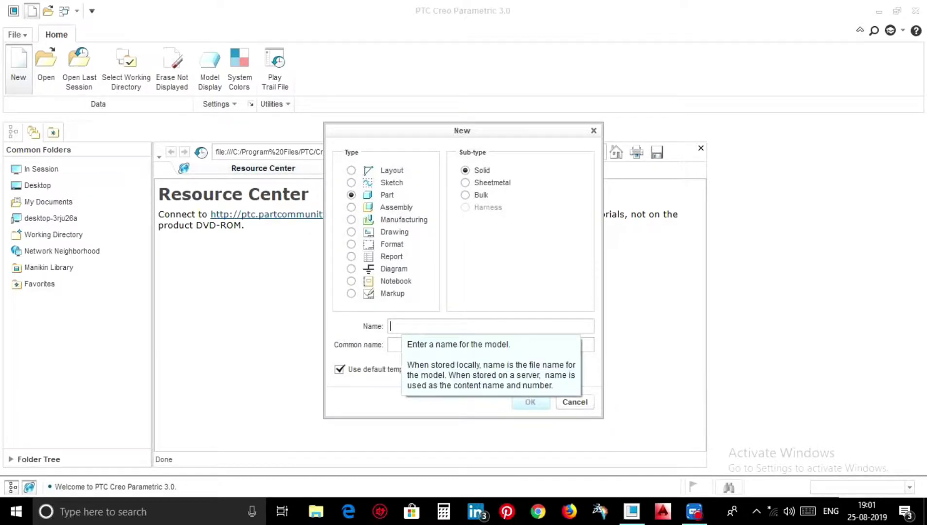
type("Thrust_bearing")
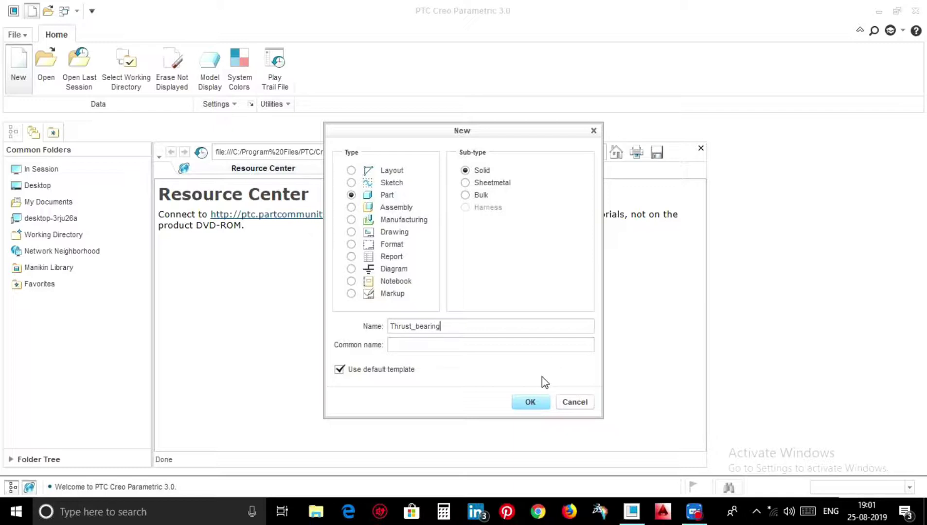
left_click(340, 370)
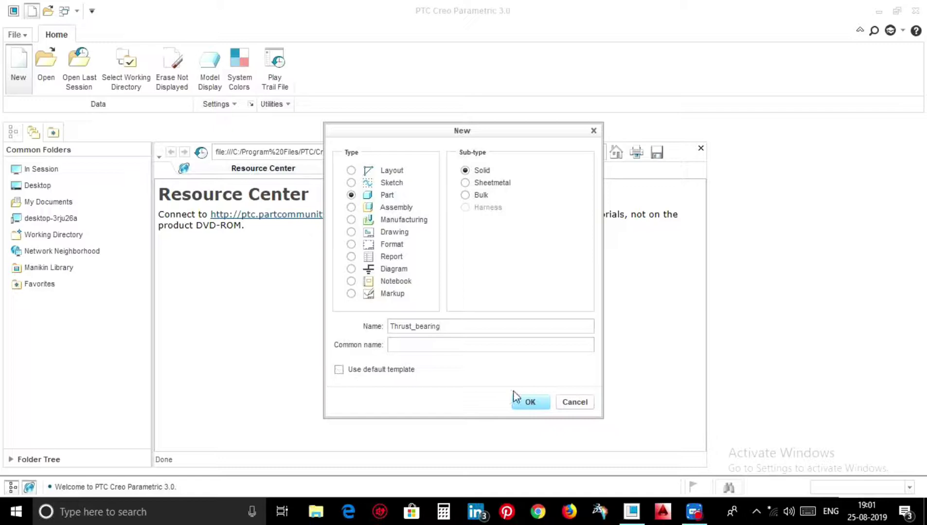
left_click(535, 408)
left_click(404, 213)
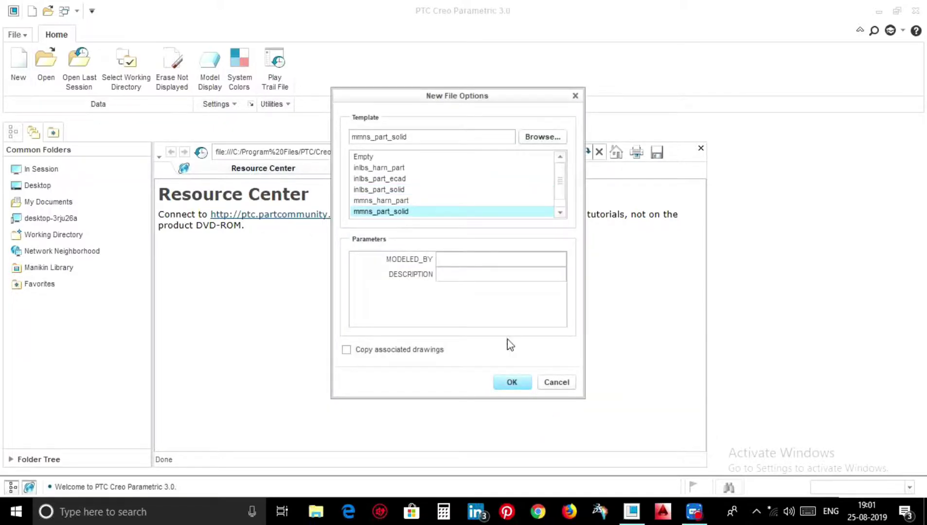
left_click(510, 382)
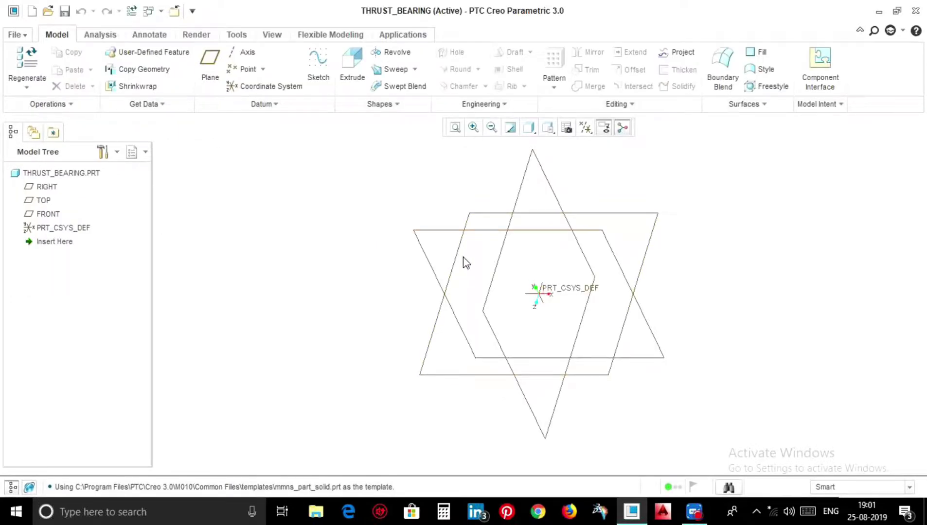
Start a sketch on the TOP datum plane and orient the view parallel to the sketch
left_click(452, 269)
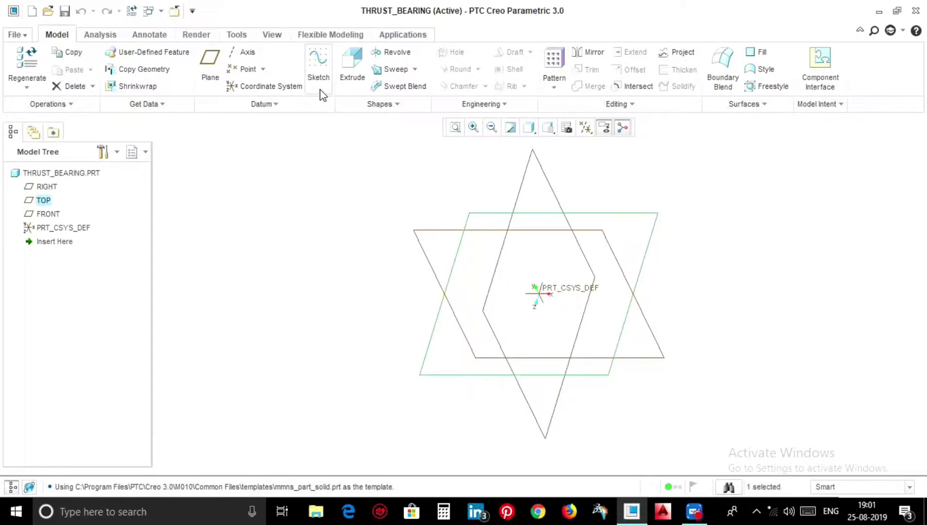
left_click(325, 65)
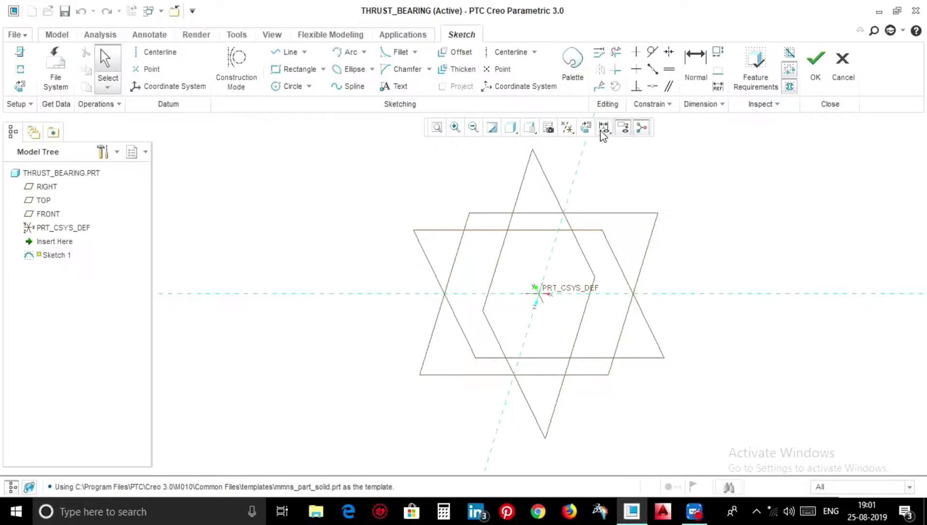
left_click(601, 130)
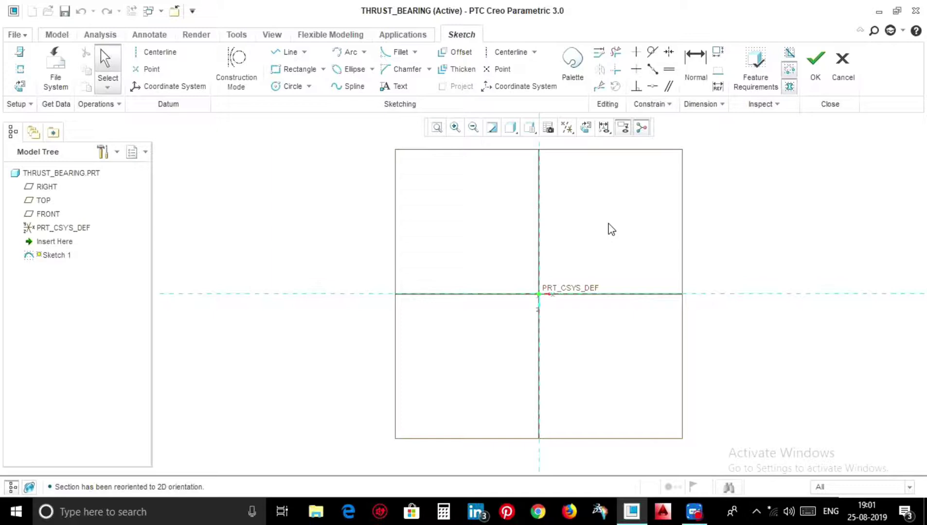
Draw a horizontal construction line about 183 mm long from the origin toward positive X
scroll(612, 230, "up", 1)
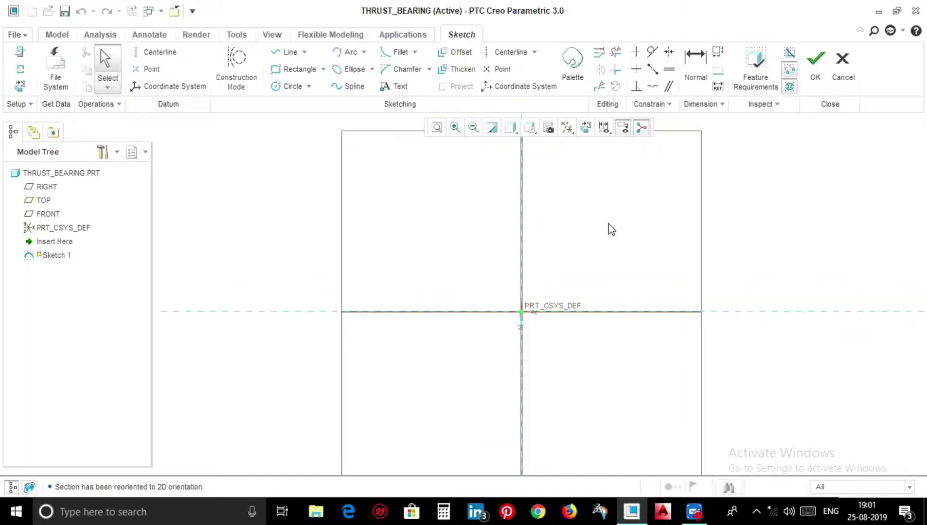
left_click(286, 54)
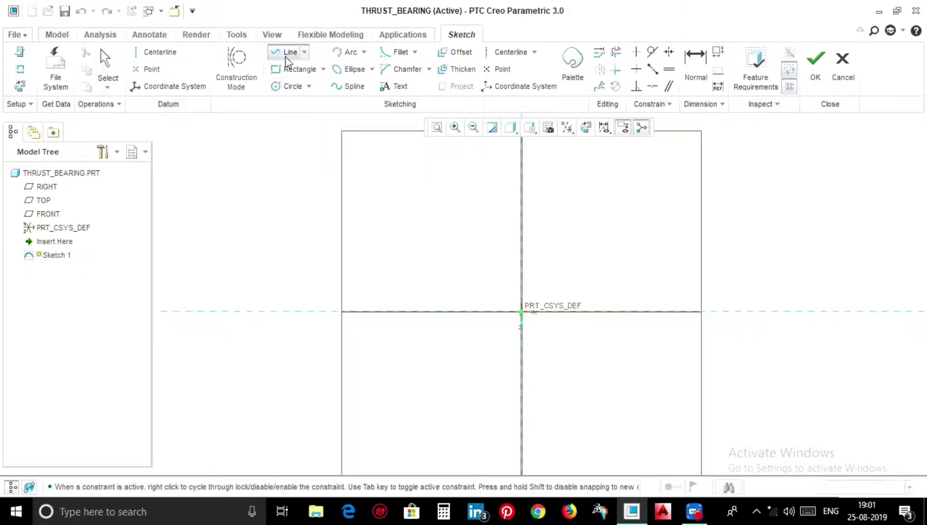
left_click(238, 60)
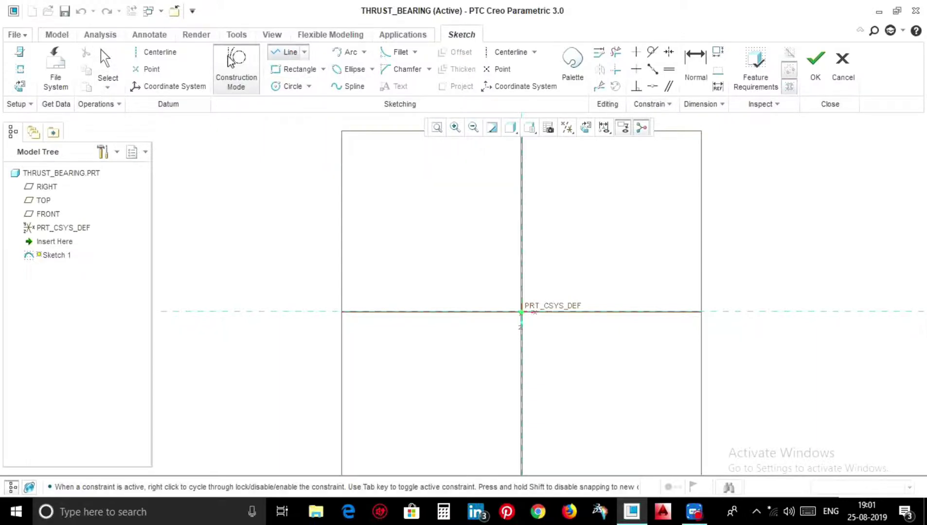
left_click(522, 313)
left_click(650, 315)
middle_click(637, 280)
Set the horizontal construction line's length to 55/2 mm
left_click(572, 304)
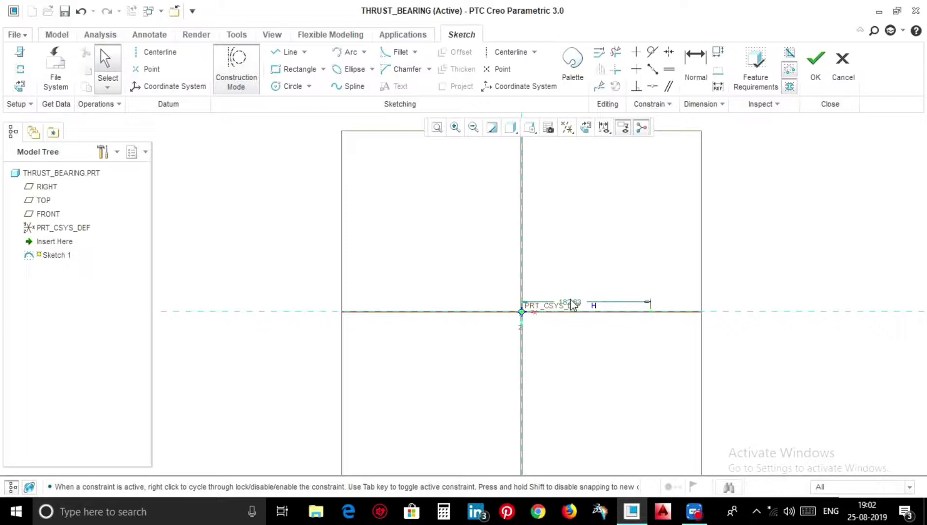
left_click(573, 305)
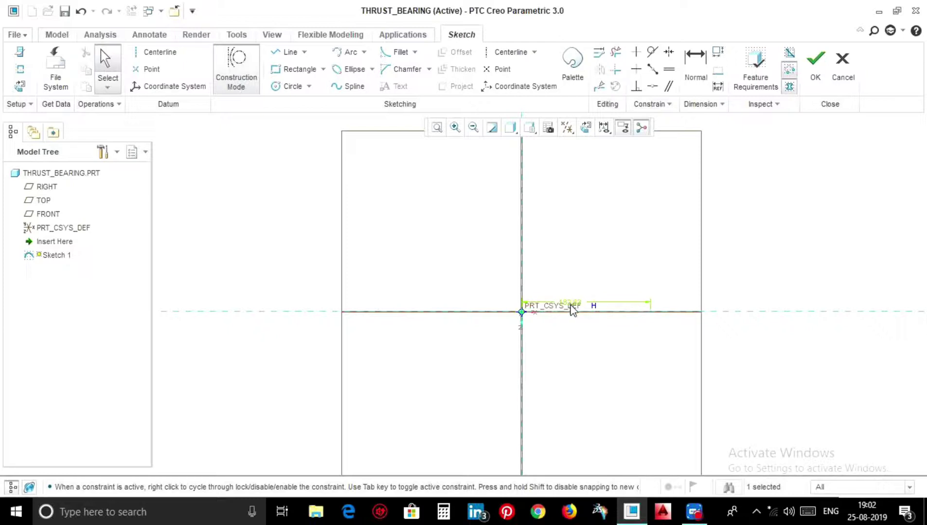
double_click(564, 304)
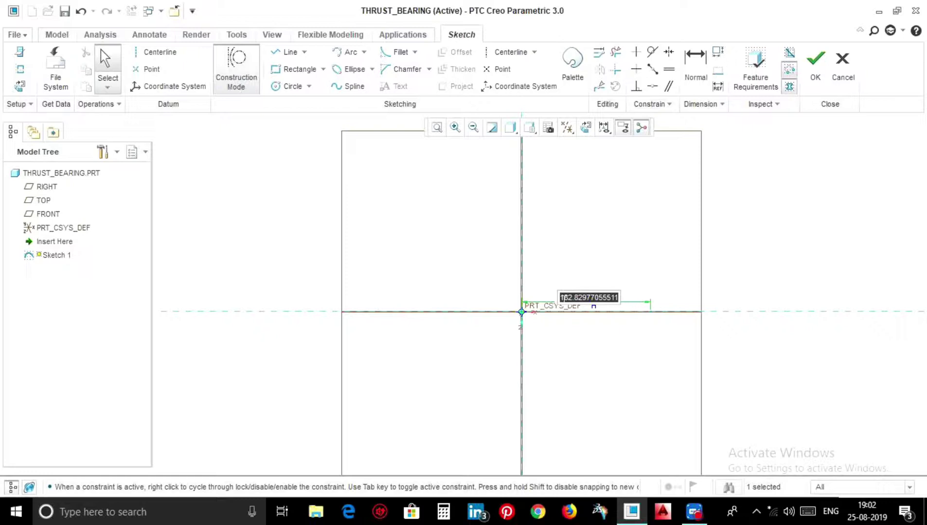
type("55/2")
key("Return")
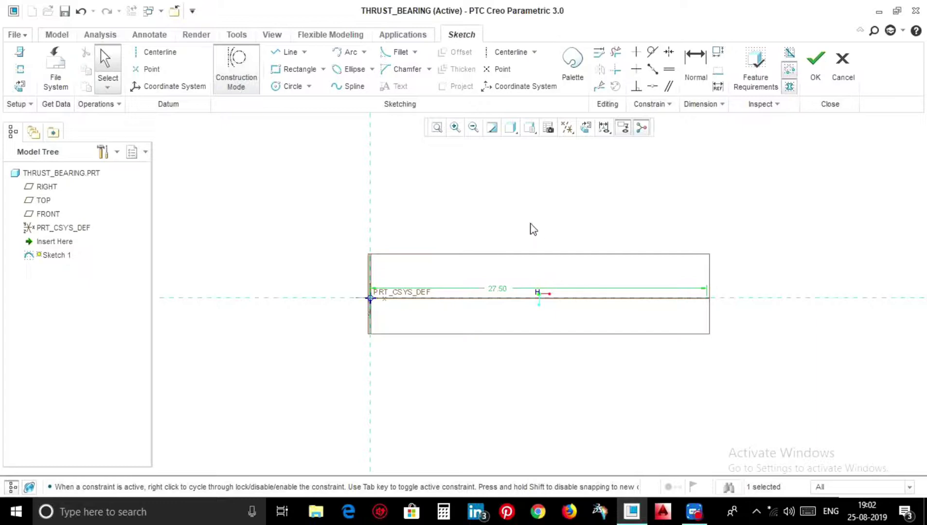
With construction mode off, draw a vertical solid line about 5.8 mm long upward from the construction line's outer end
left_click(280, 53)
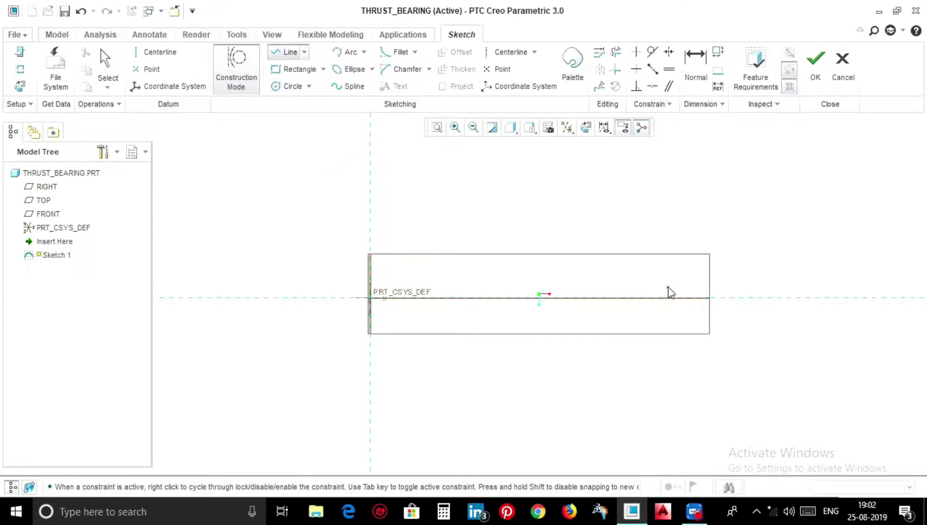
left_click(707, 298)
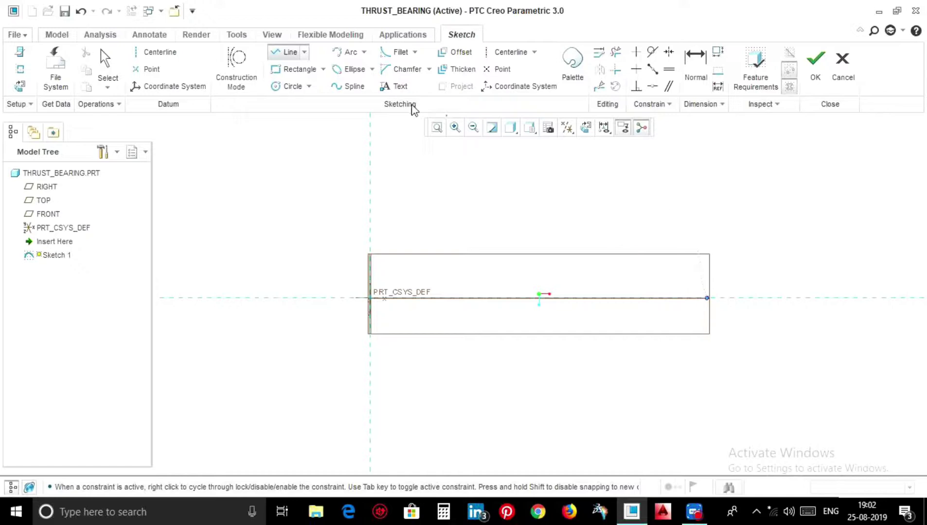
left_click(707, 299)
left_click(707, 228)
middle_click(708, 235)
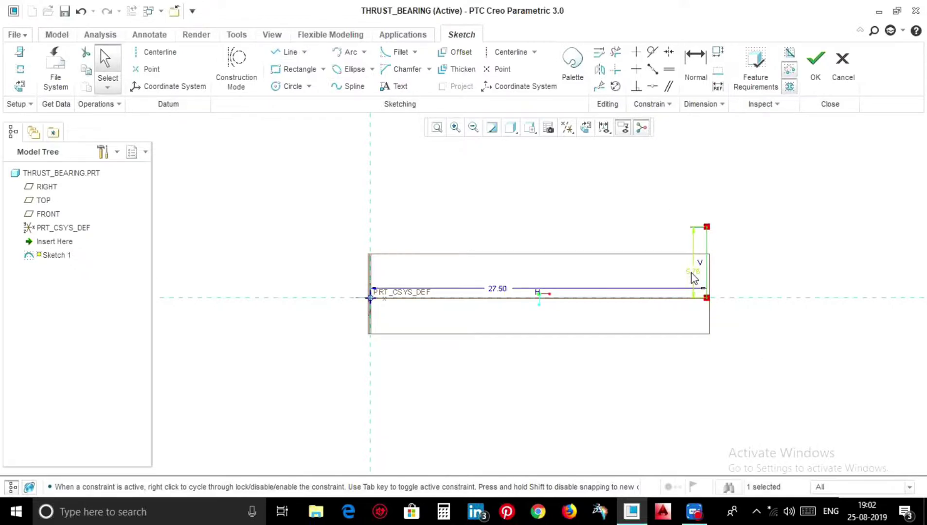
Set the vertical line's length to 25/2 mm
double_click(692, 267)
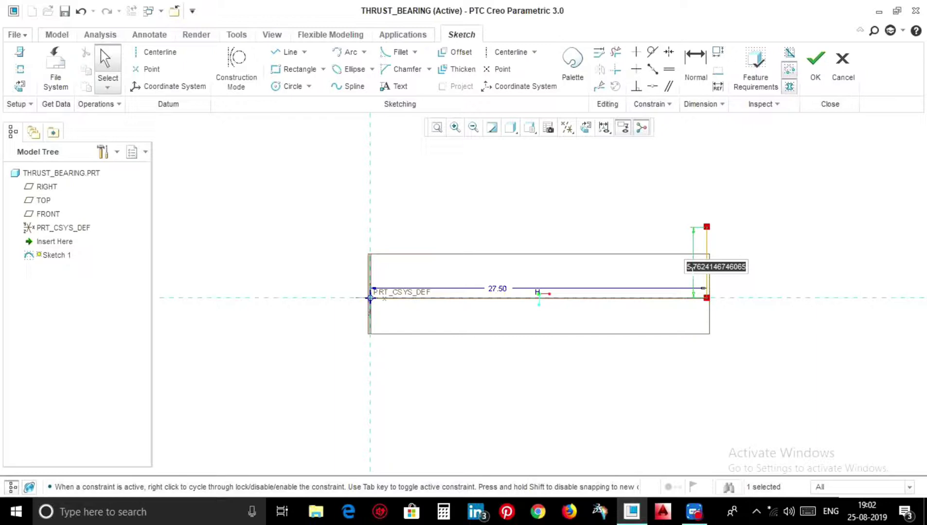
type("25")
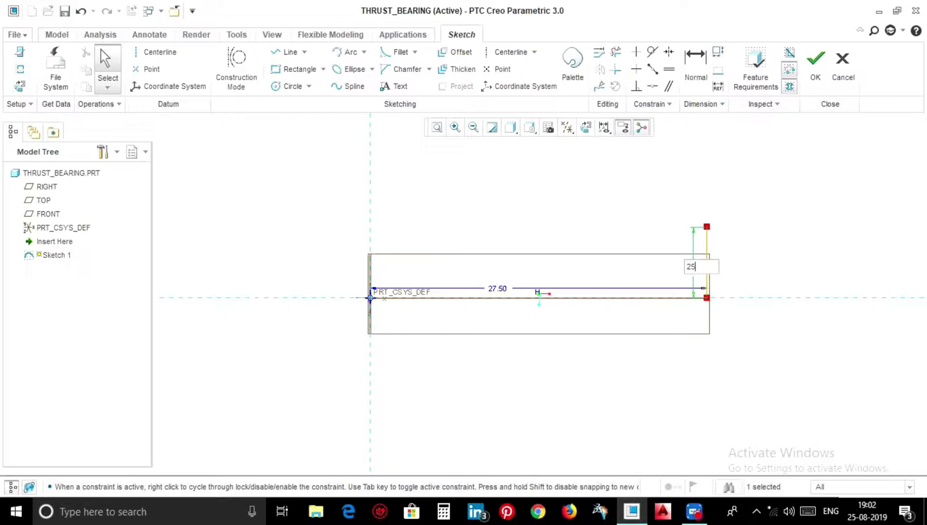
type("/2")
key("Return")
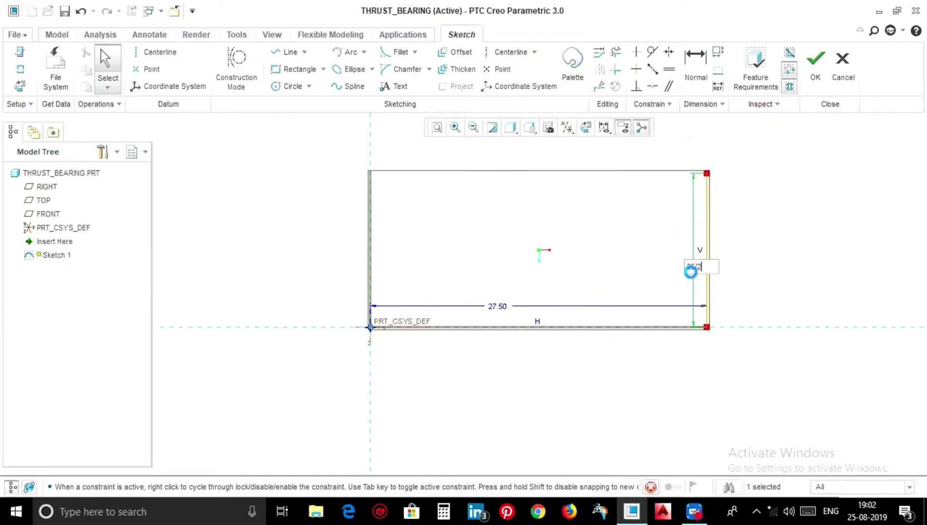
Draw an equal-length vertical line downward from the construction line's outer end, continuing into a horizontal line about 11.3 mm long going outward
left_click(278, 46)
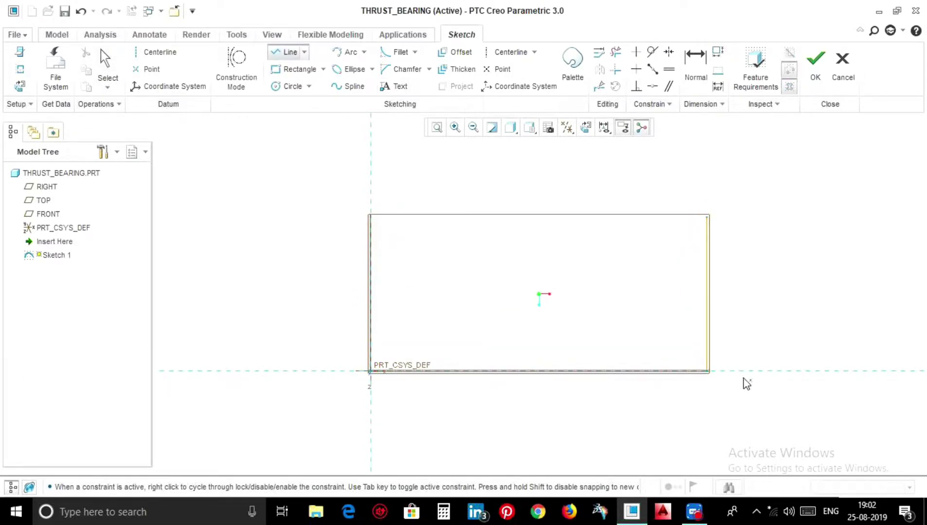
left_click(710, 380)
middle_click_drag(715, 452, 716, 358, "shift")
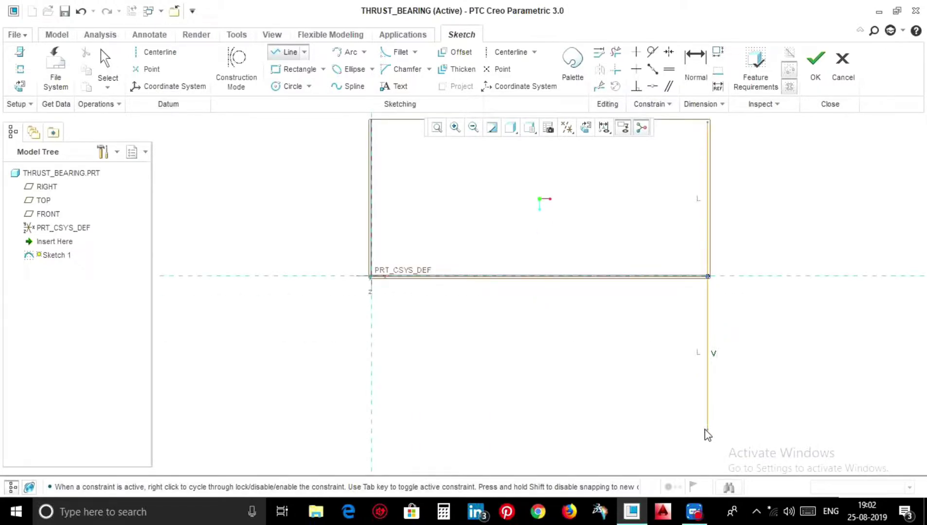
left_click(708, 430)
left_click(845, 436)
middle_click(813, 430)
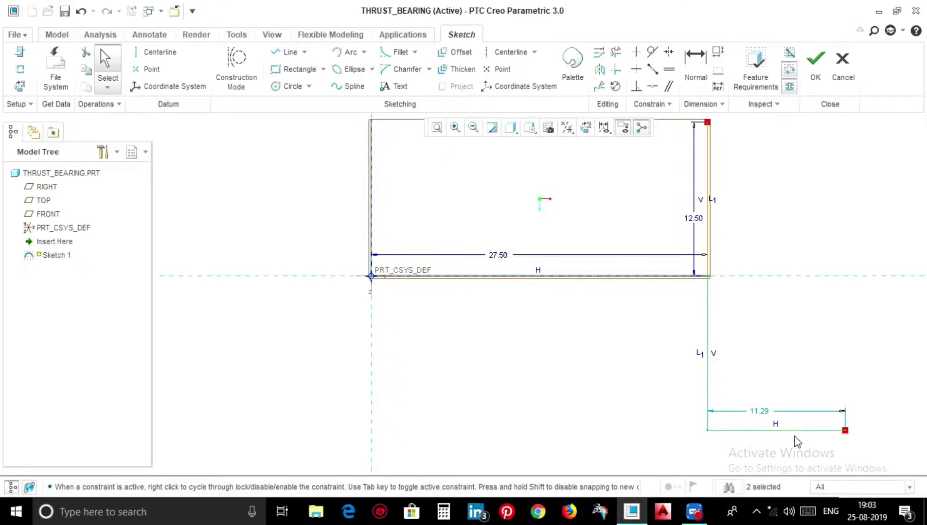
Set the lower horizontal line's length to 17.5 mm
double_click(764, 412)
type("17")
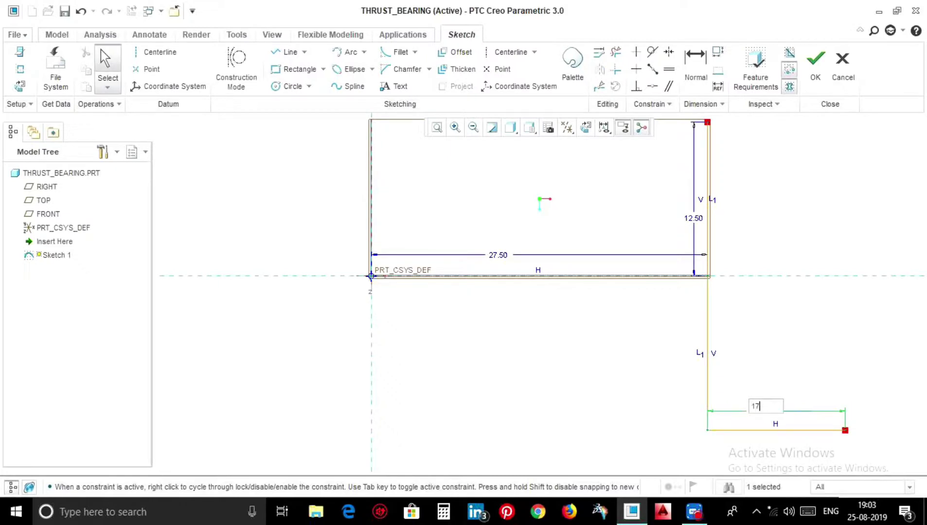
type(".5")
key("Return")
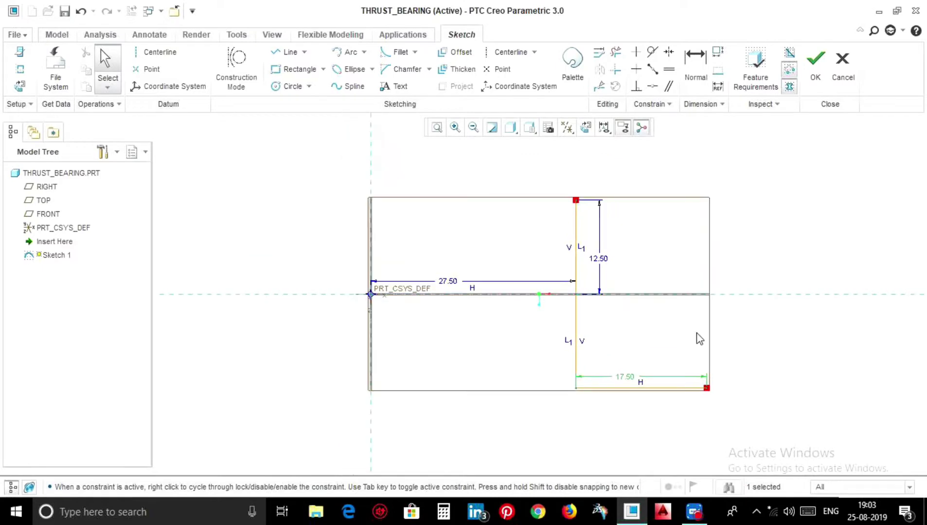
Close the rectangular profile with a vertical outer edge and a horizontal upper edge ending at the inner vertical line
left_click(287, 51)
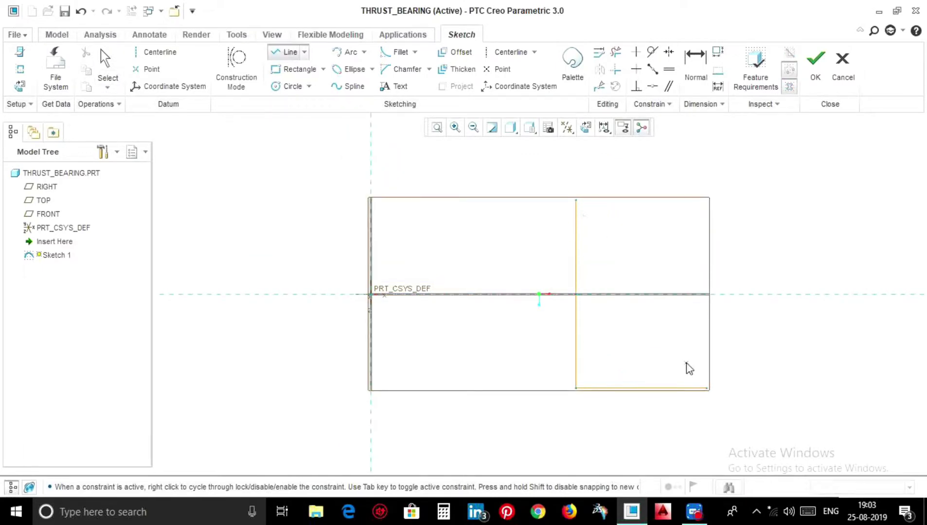
left_click(705, 389)
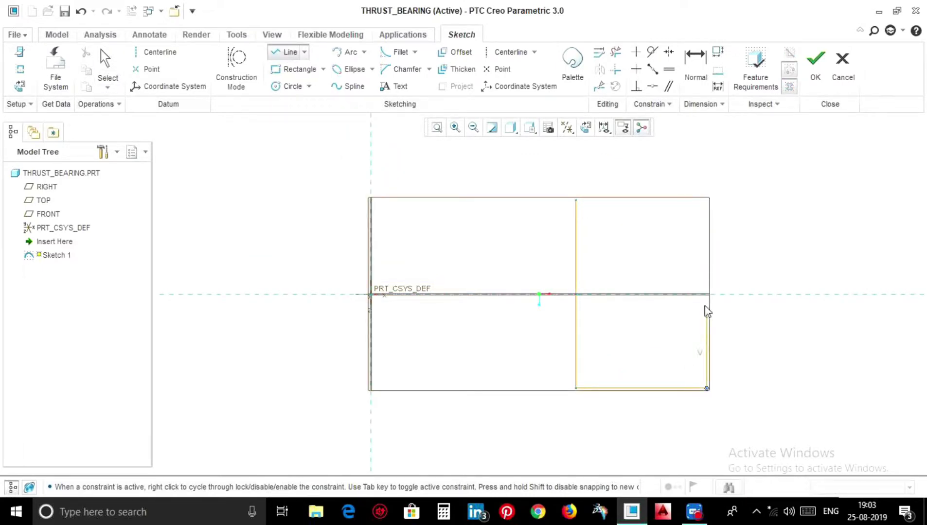
left_click(706, 200)
left_click(577, 199)
middle_click(591, 194)
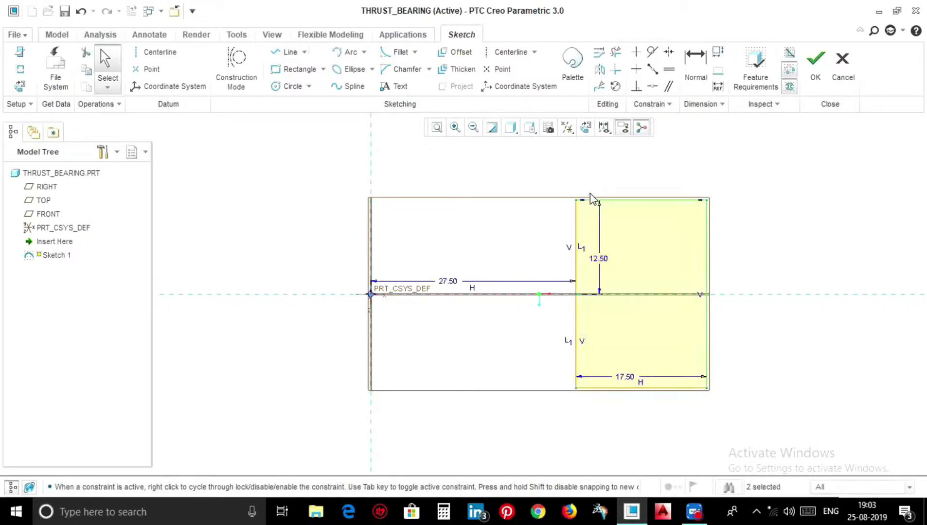
Add a horizontal datum centerline through the middle of the rectangle, along the horizontal reference
left_click(294, 86)
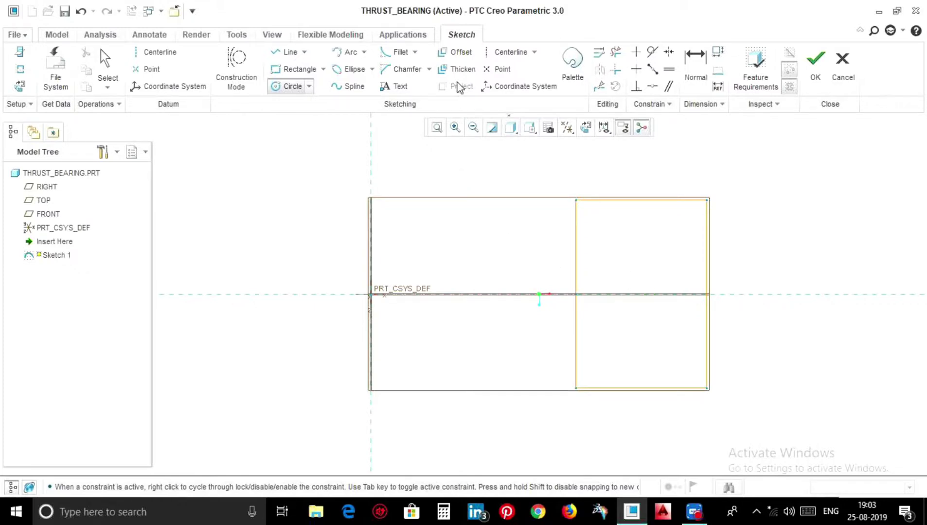
key("Escape")
left_click(156, 52)
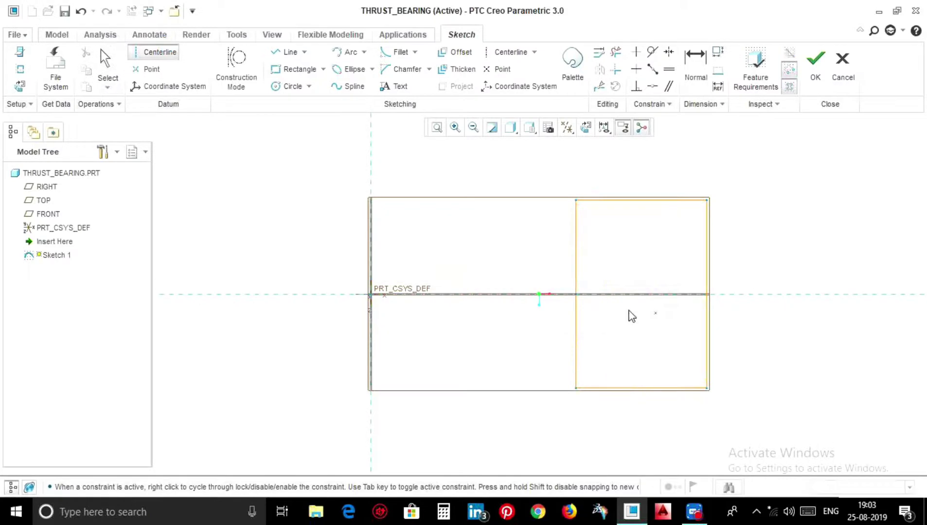
left_click(576, 294)
left_click(707, 296)
key("Escape")
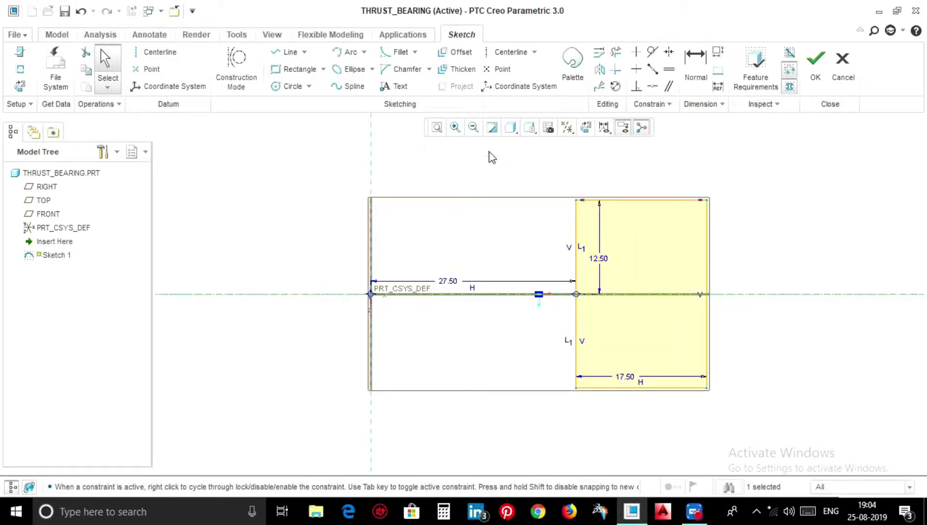
Draw a horizontal construction line across the rectangle's middle, from its inner vertical edge to its outer vertical edge
left_click(288, 52)
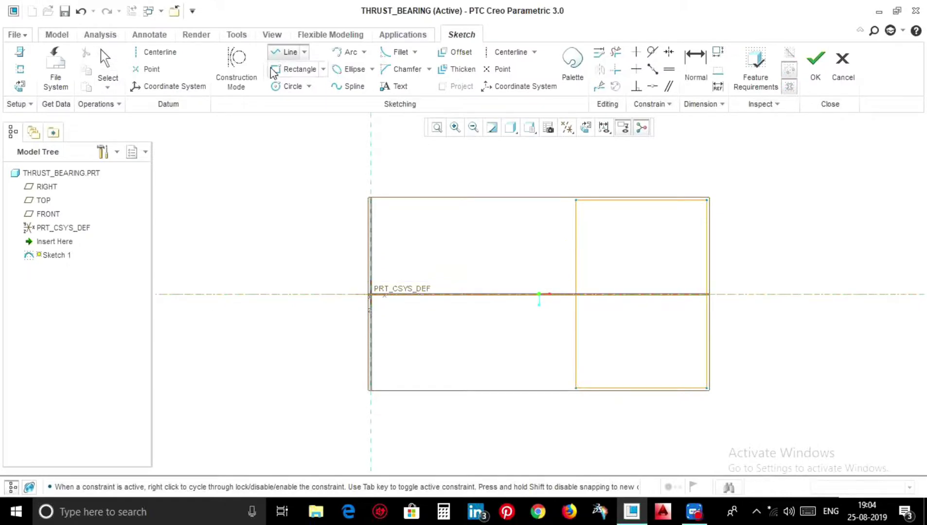
left_click(237, 68)
left_click(576, 294)
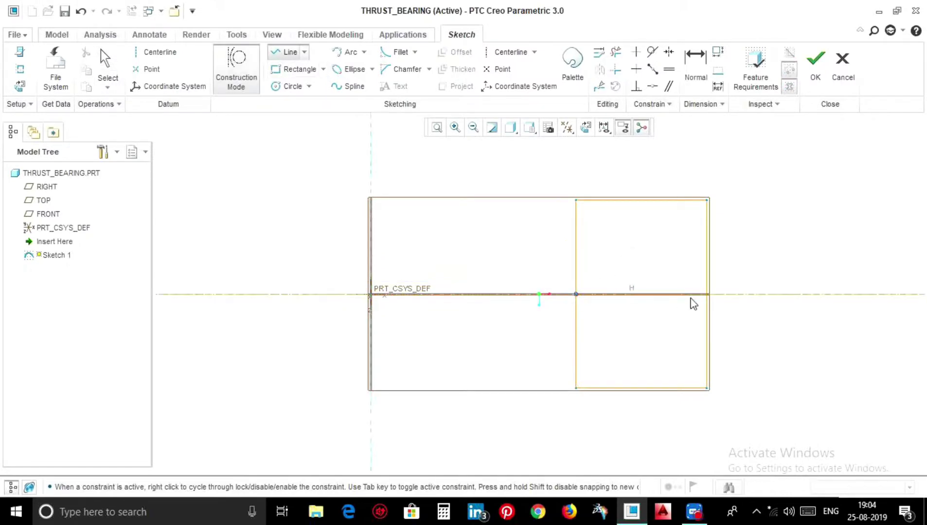
left_click(708, 295)
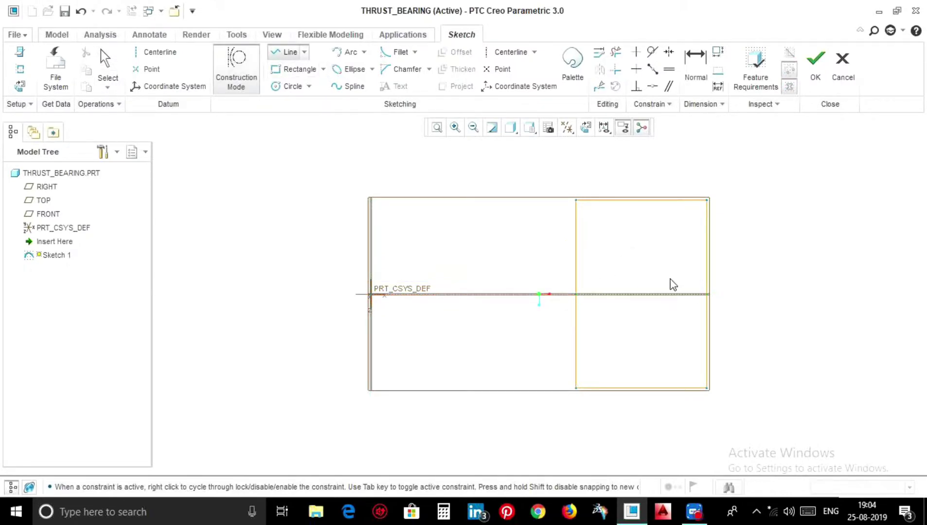
Draw a solid circle about 15.75 mm in diameter, centred on the midpoint of the rectangle's horizontal construction line
key("Escape")
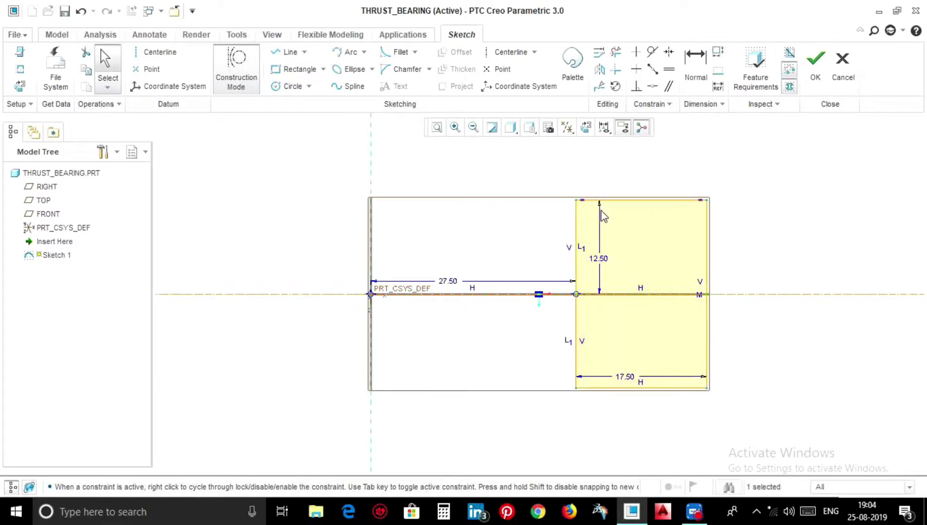
left_click(292, 88)
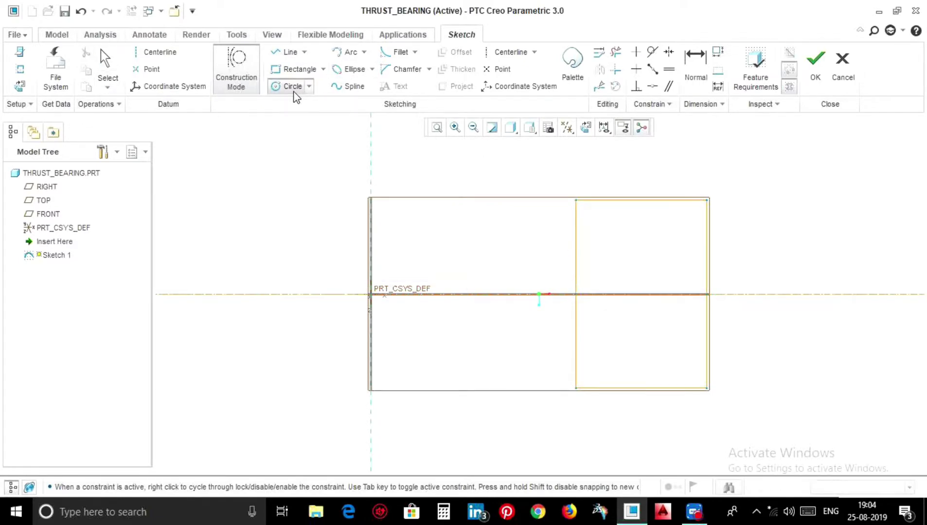
left_click(640, 294)
left_click(243, 93)
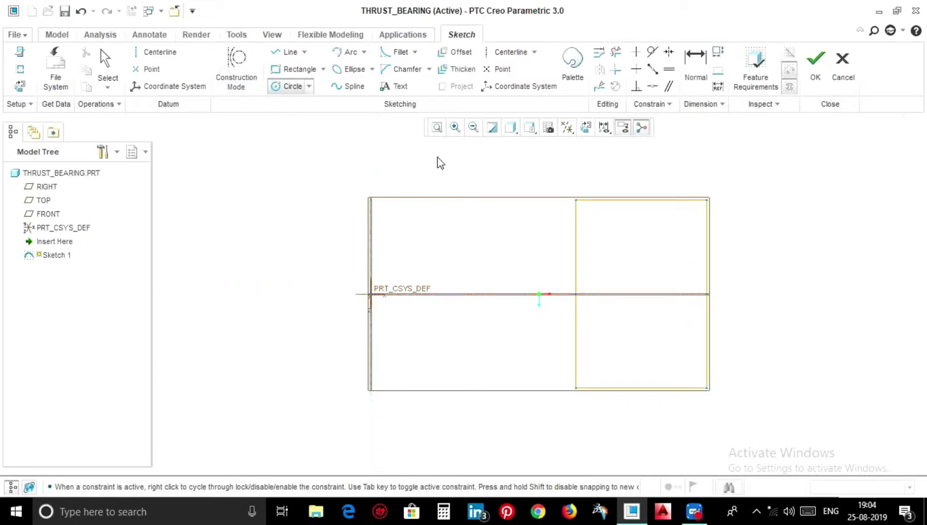
left_click(641, 294)
left_click(654, 353)
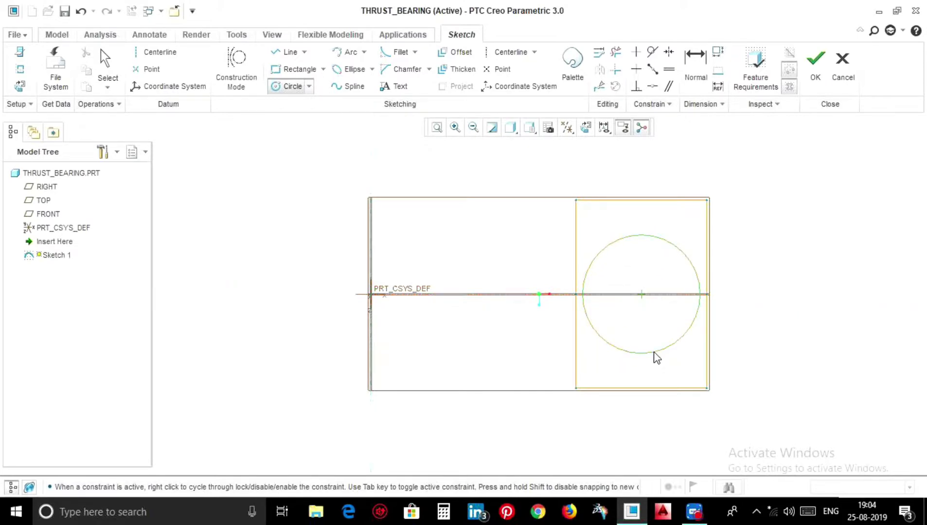
middle_click(655, 340)
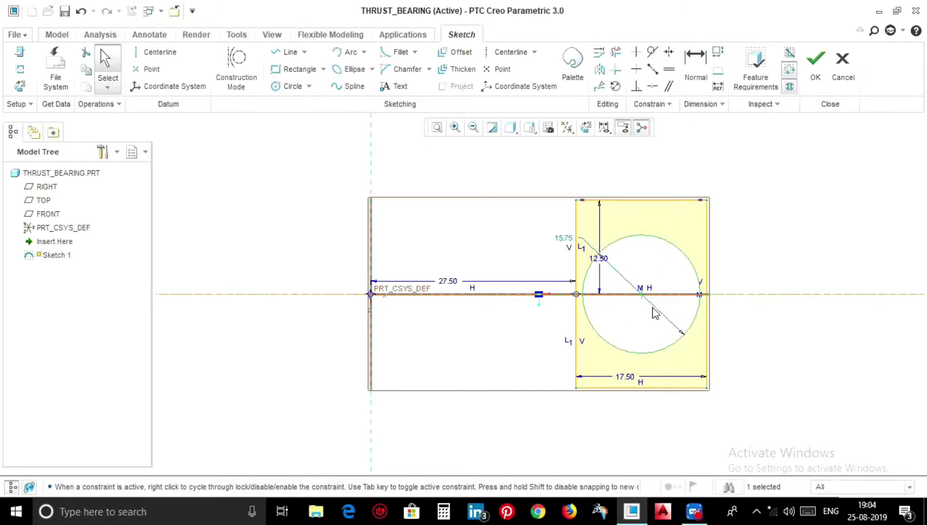
Set the circle's diameter to 15 mm
left_click(563, 239)
double_click(560, 239)
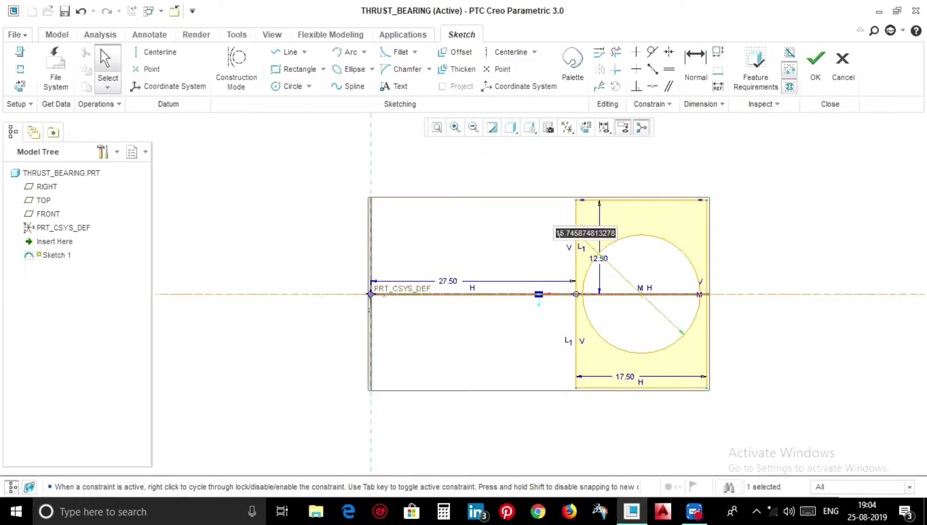
type("15")
key("Return")
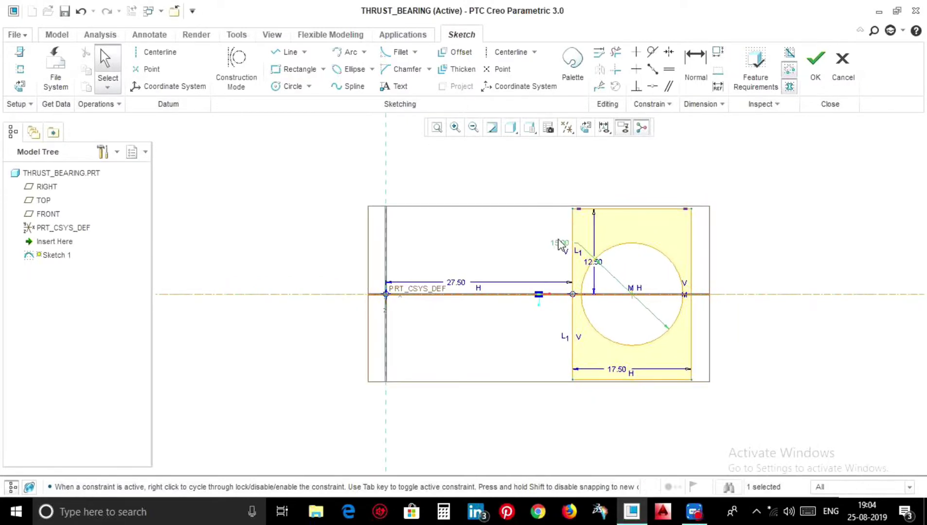
left_click(718, 212)
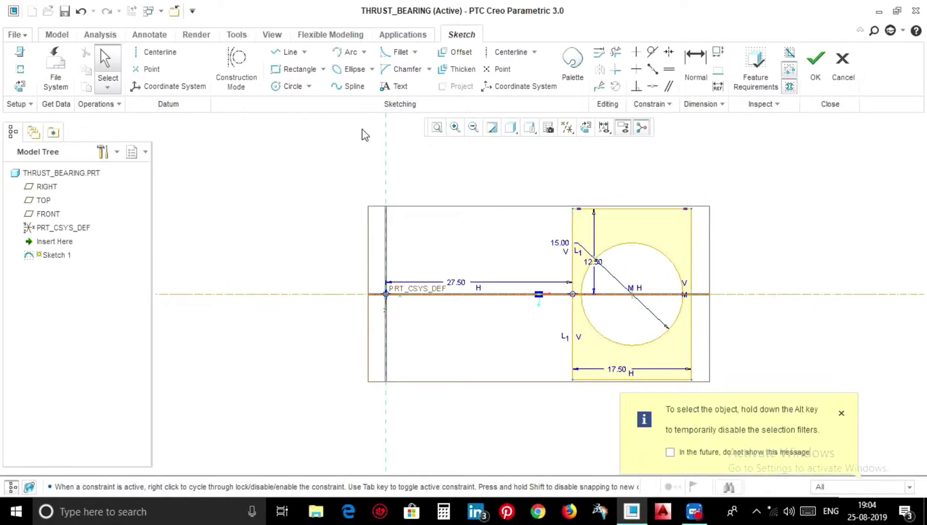
Draw two horizontal lines across the rectangle's full width, one midway through its upper half and one midway through its lower half
left_click(288, 52)
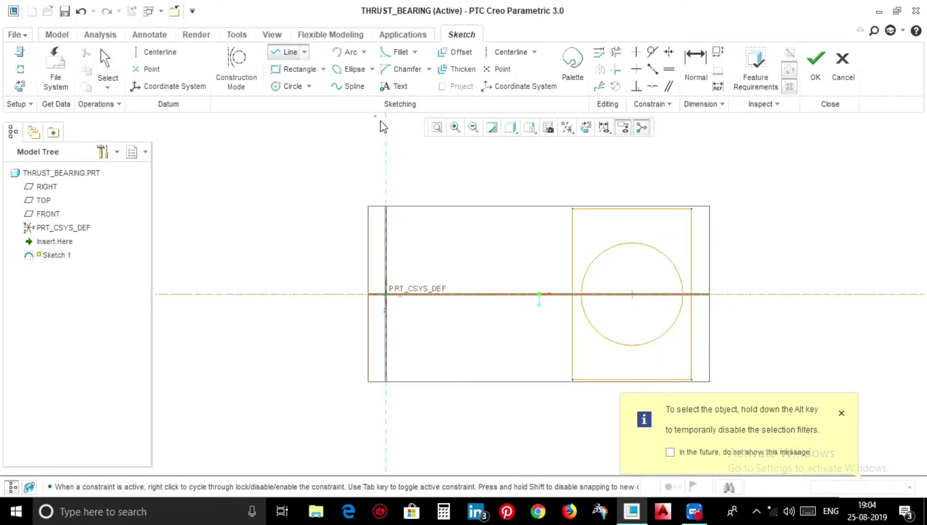
left_click(573, 251)
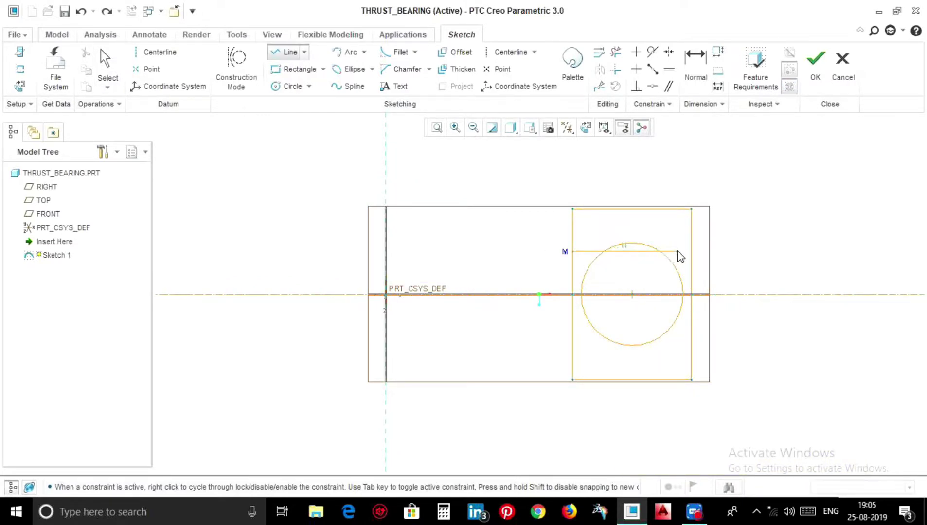
left_click(691, 251)
middle_click(641, 256)
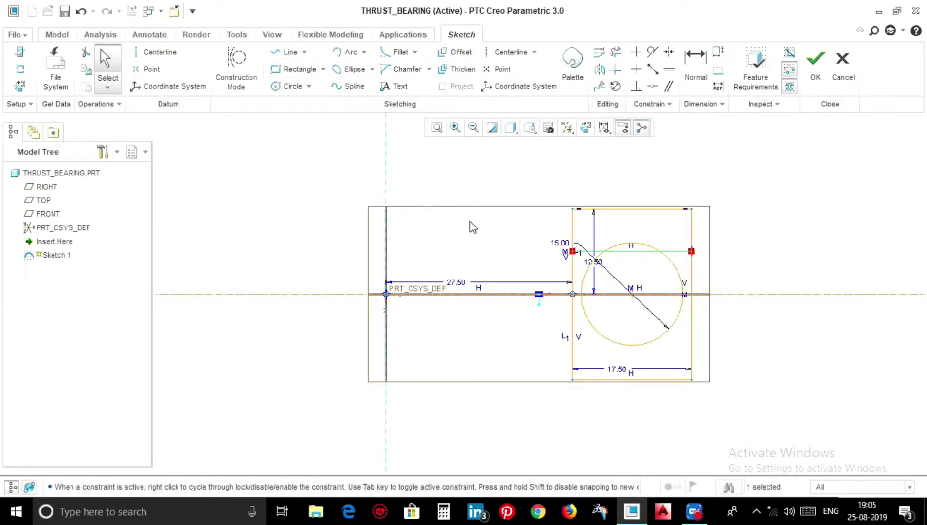
left_click(276, 53)
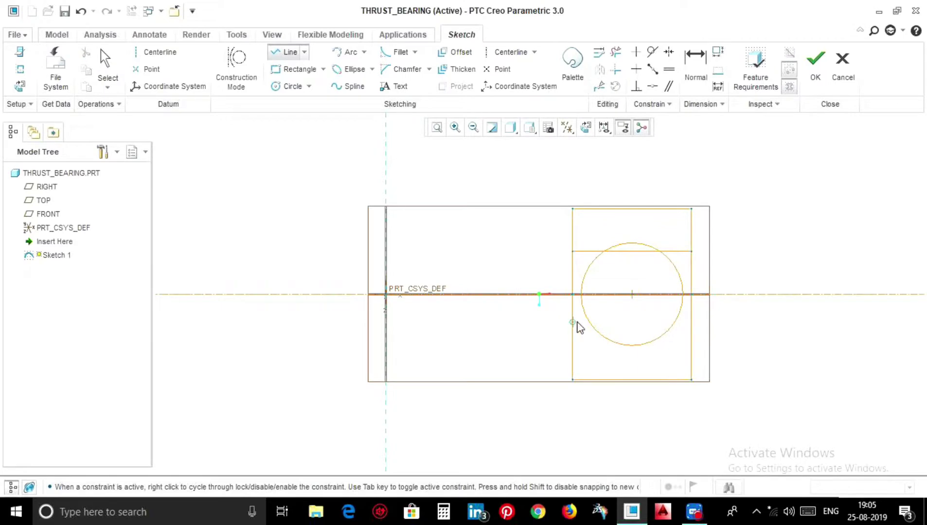
left_click(576, 337)
left_click(691, 337)
middle_click(691, 336)
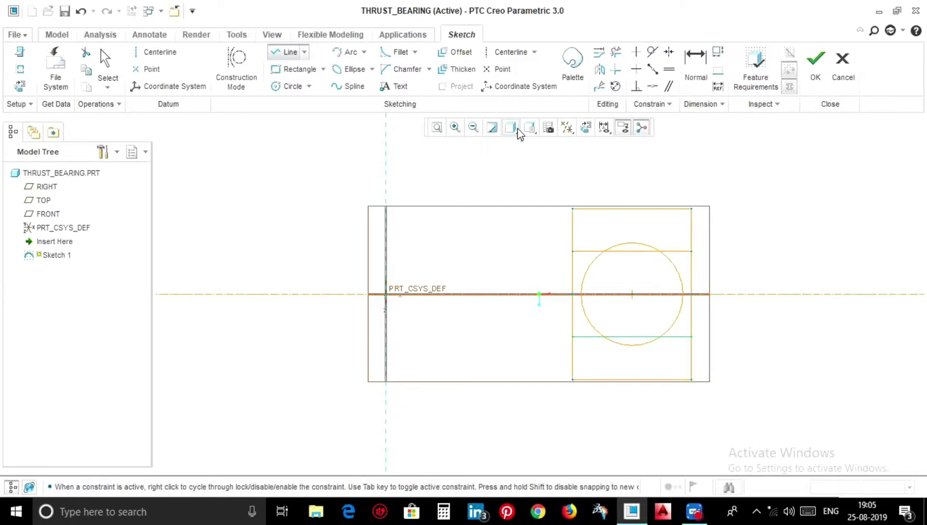
Trim the circle's side arcs and the two line segments inside it, leaving only the upper and lower groove arcs
left_click(615, 49)
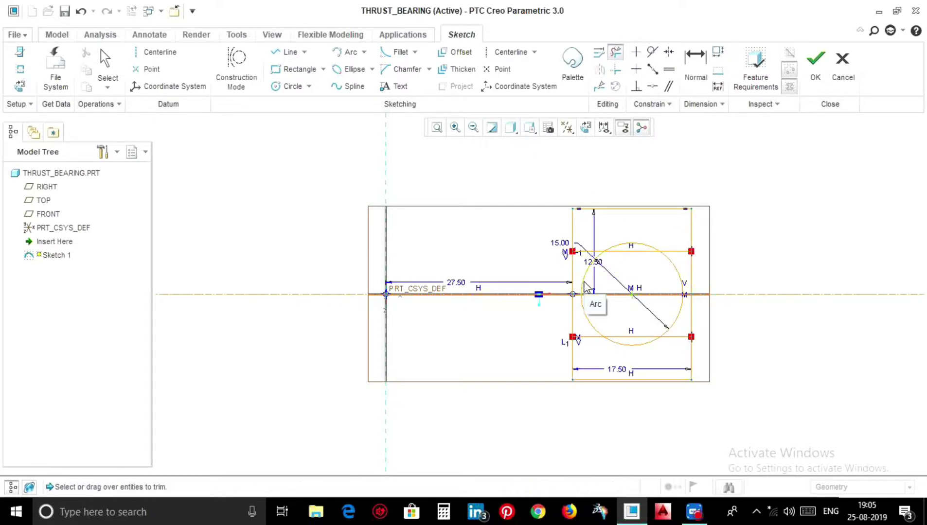
left_click(635, 251)
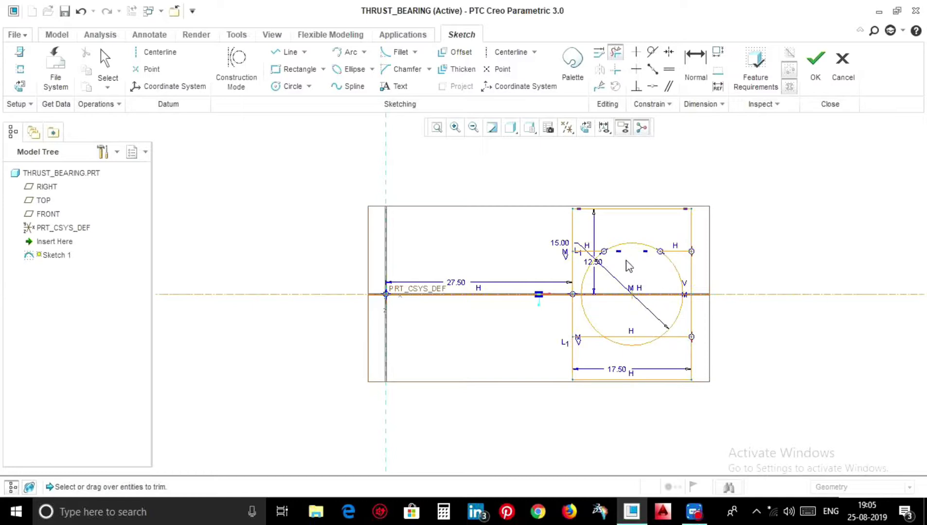
left_click(587, 279)
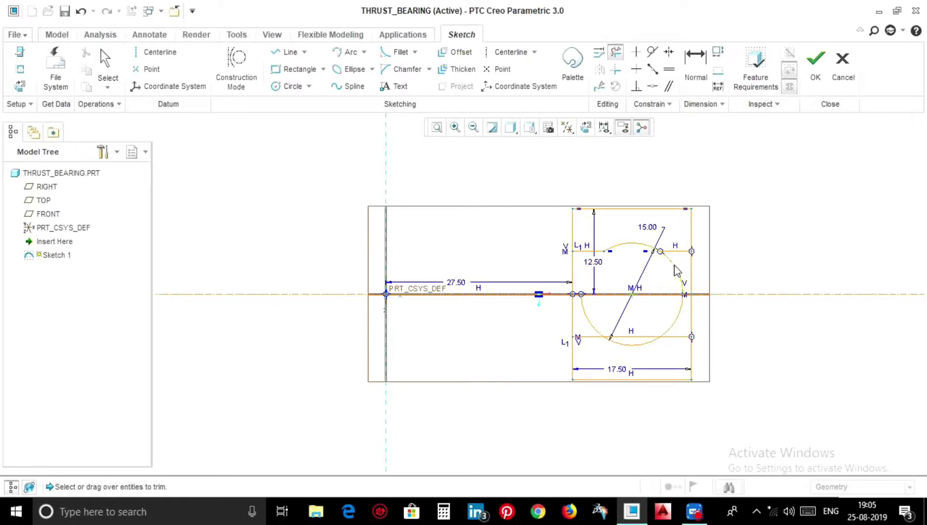
left_click(680, 280)
left_click_drag(681, 309, 594, 330)
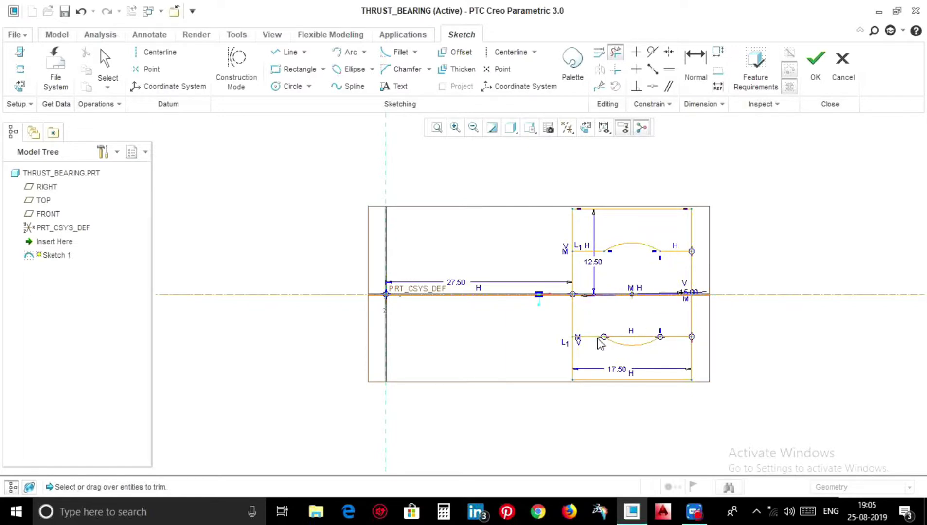
left_click(633, 336)
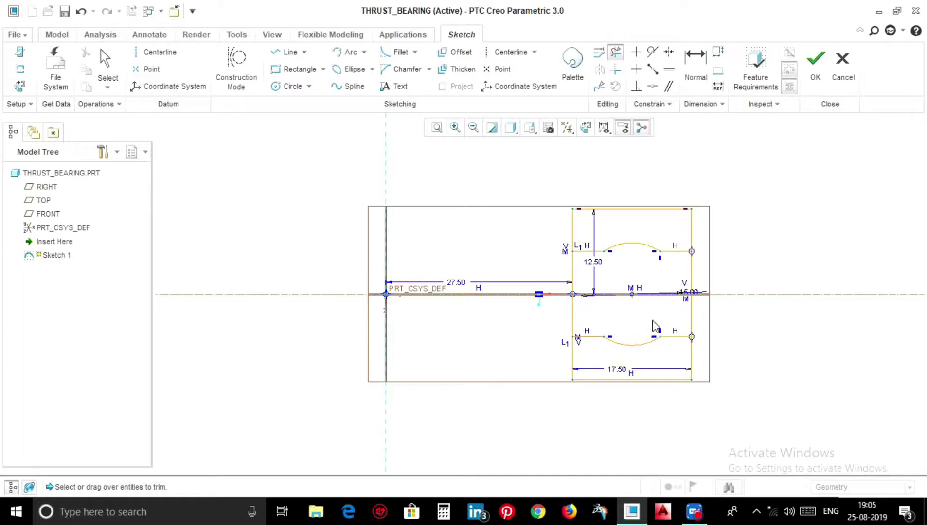
middle_click(584, 315)
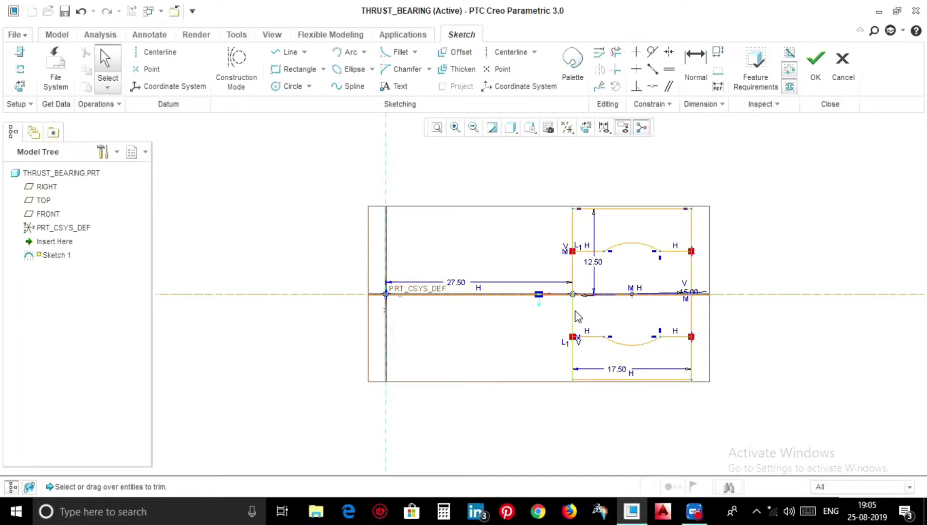
Trim the rectangle's inner and outer vertical edges between the two horizontal lines, leaving two separate grooved profiles
left_click(613, 57)
left_click(692, 287)
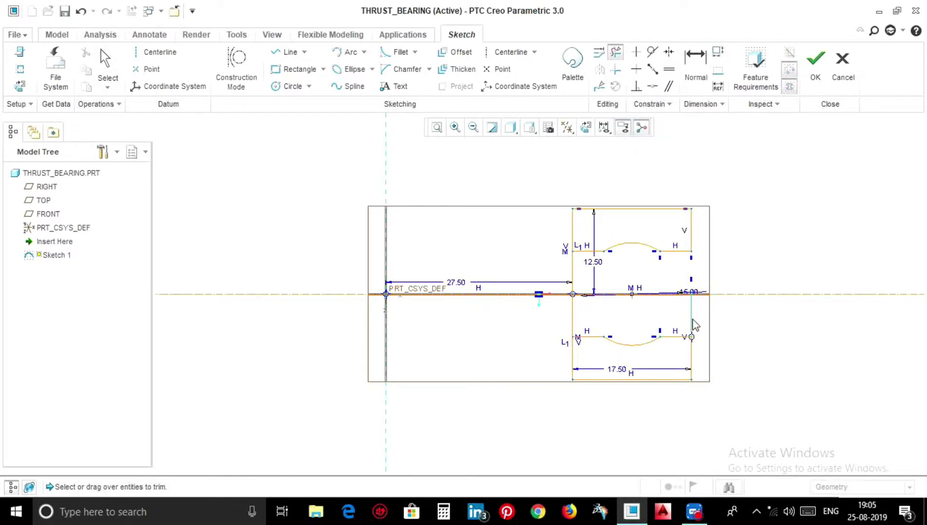
left_click(694, 324)
left_click(575, 314)
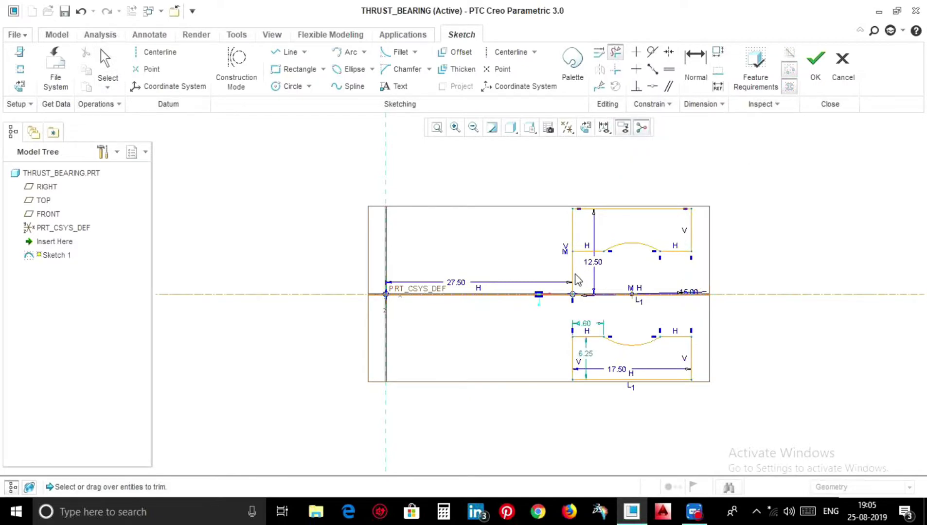
left_click(573, 277)
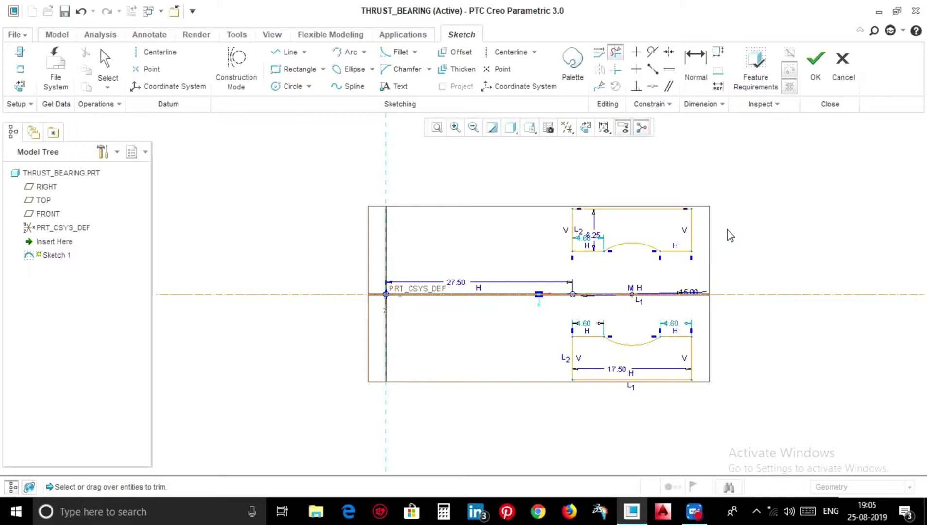
middle_click(716, 240)
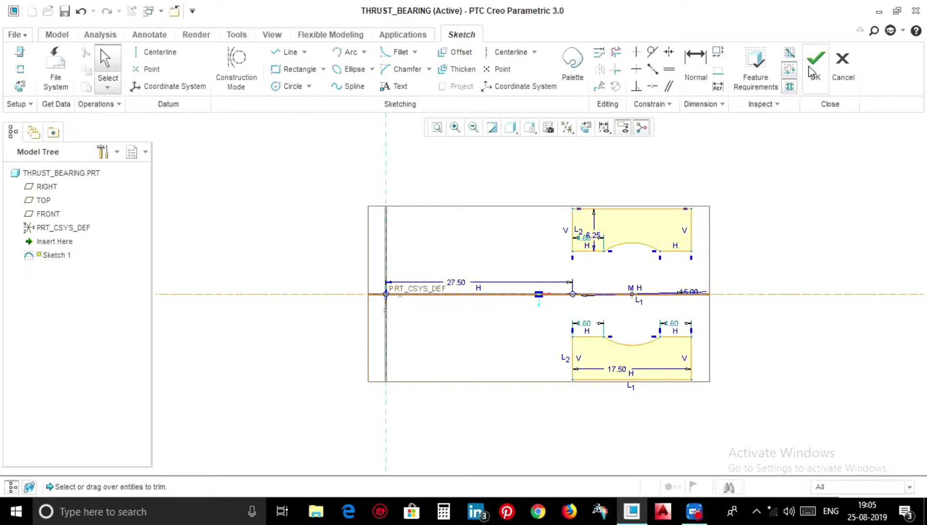
Finish the sketch with a vertical centerline through the origin and revolve both profiles 360° about it into two rings
left_click(813, 79)
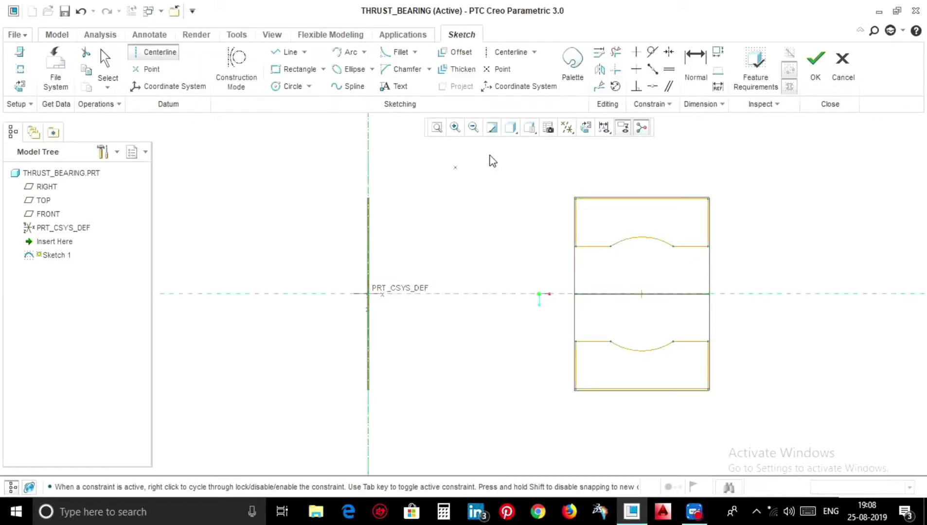
left_click(820, 93)
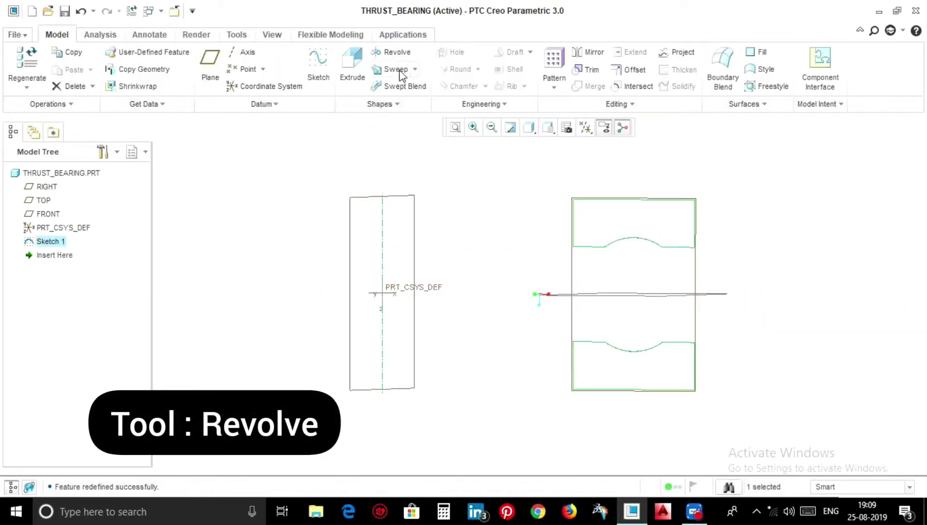
left_click(400, 54)
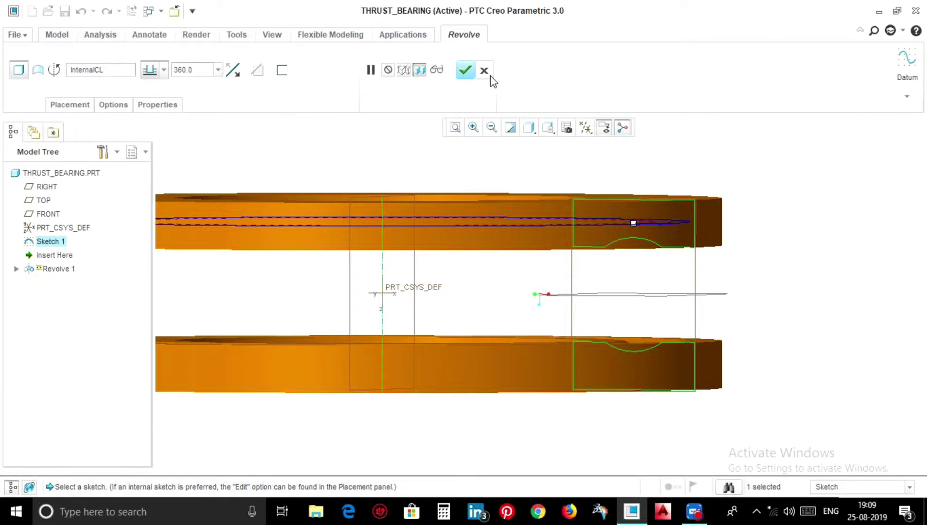
left_click(465, 70)
left_click(583, 188)
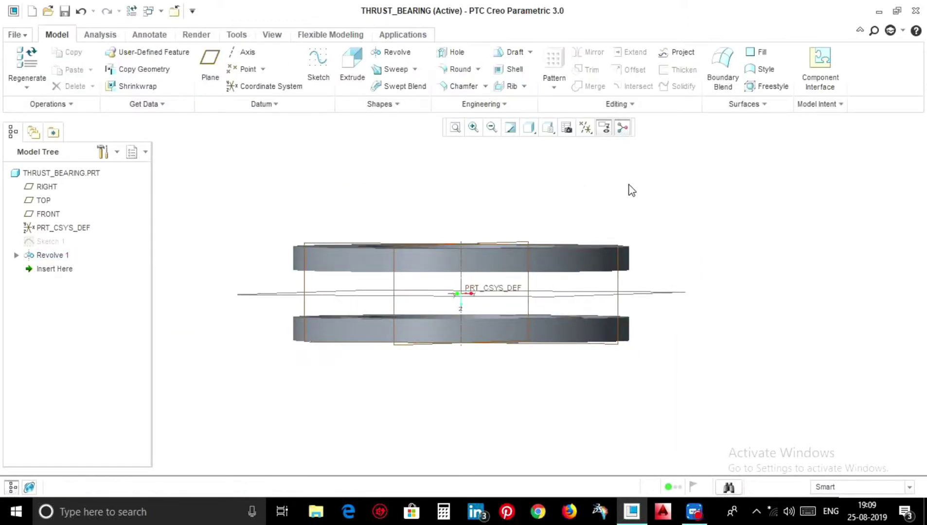
Start a new sketch on the TOP plane and orient the view parallel to the sketch plane
mouse_move(629, 189)
middle_mouse_down()
mouse_move(620, 209)
mouse_move(601, 184)
mouse_move(615, 197)
middle_mouse_up()
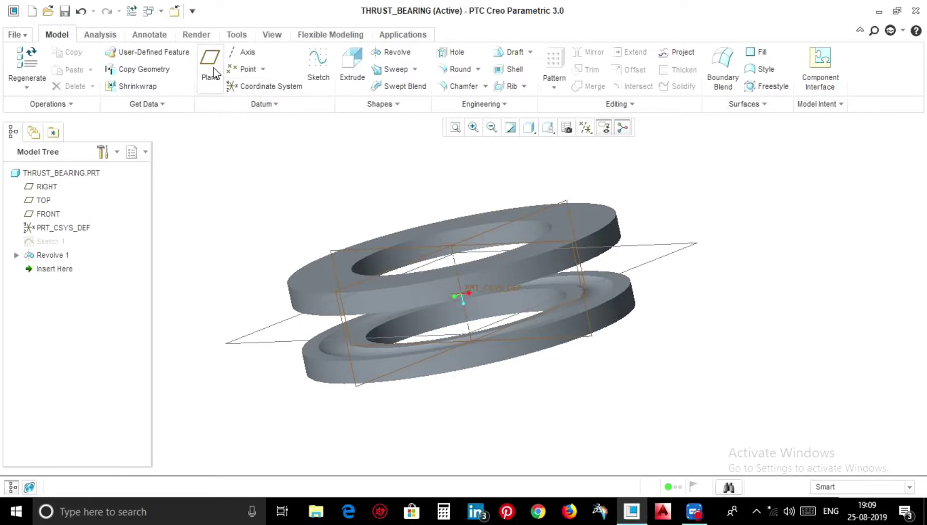
left_click(41, 258)
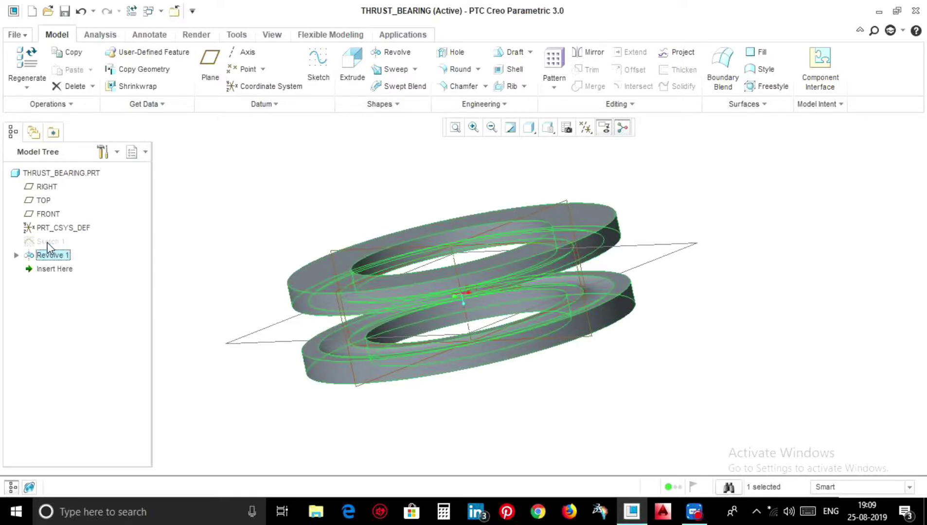
left_click(265, 244)
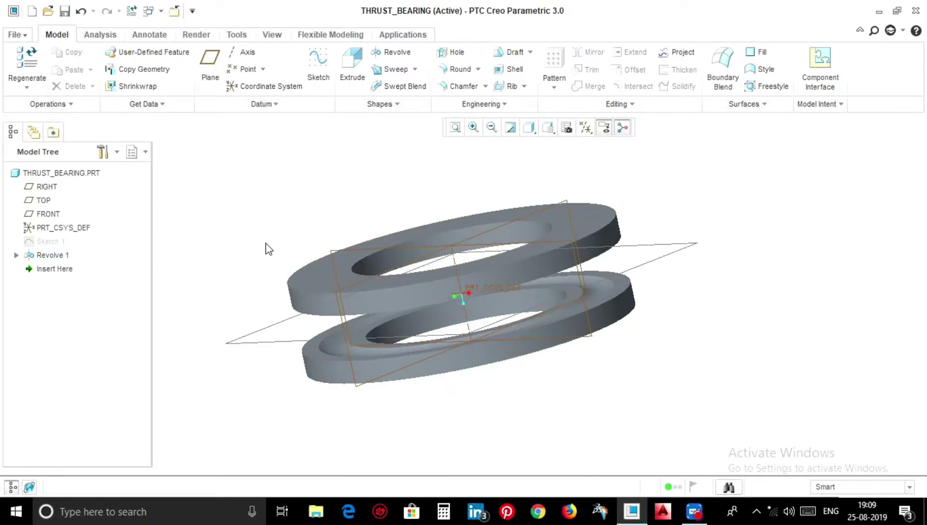
left_click(339, 250)
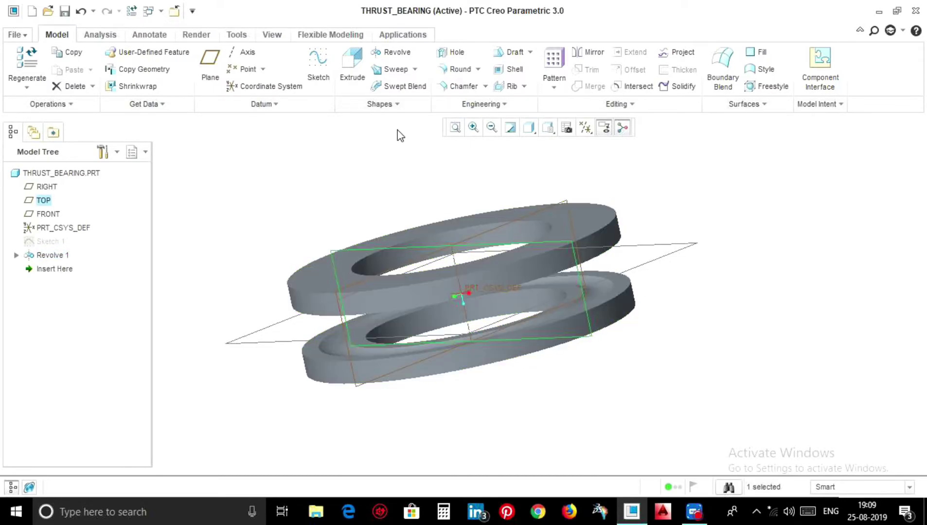
left_click(331, 82)
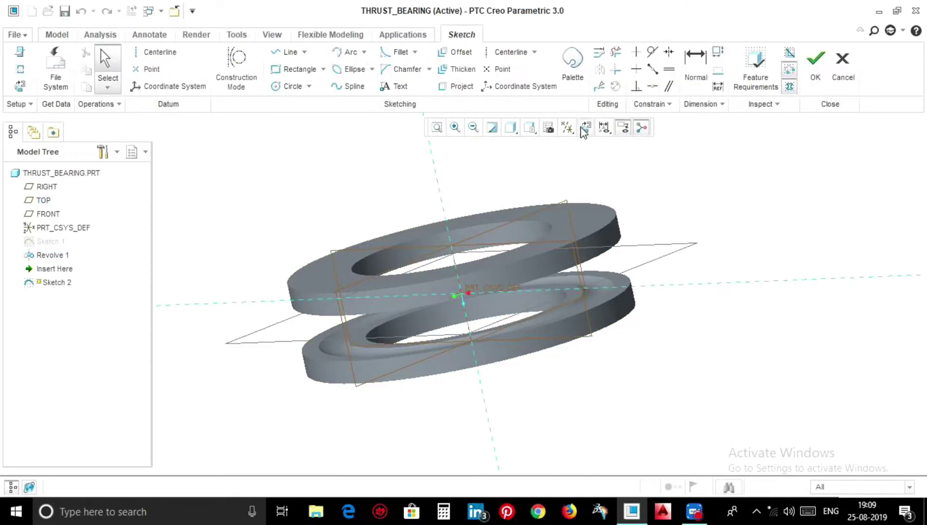
left_click(587, 129)
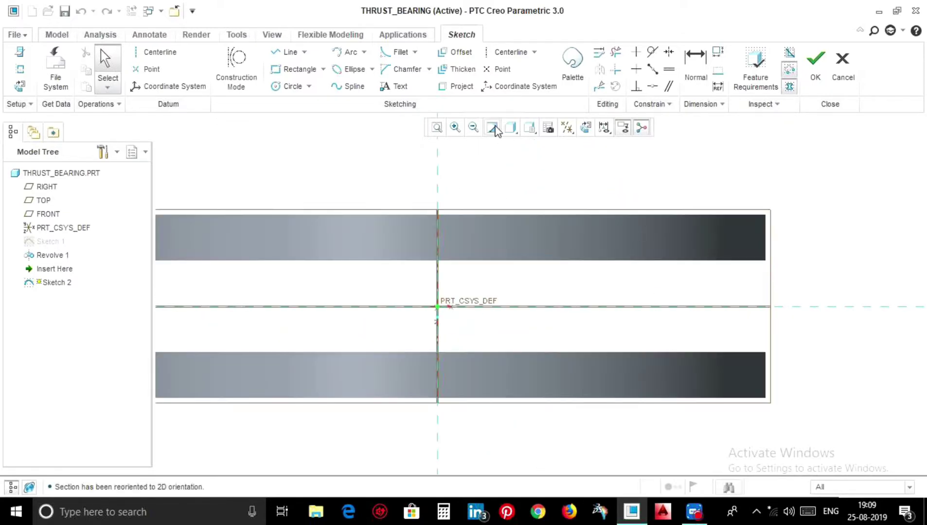
Add the upper and lower groove arcs of the revolved rings as references for the sketch
left_click(20, 73)
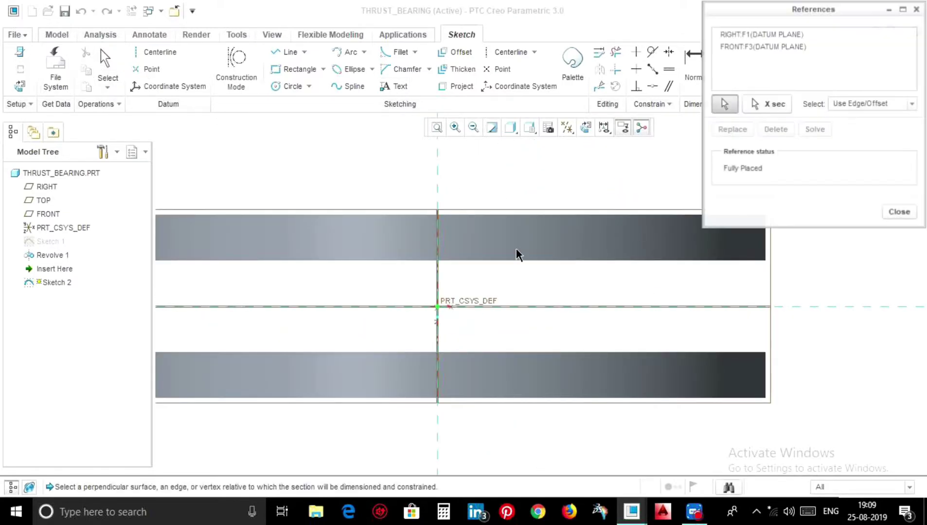
left_click(683, 262)
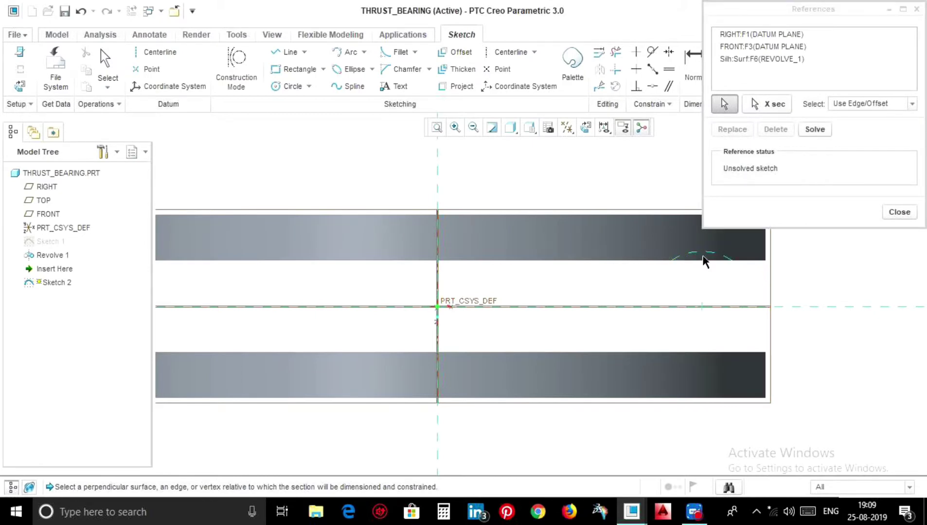
left_click(701, 367)
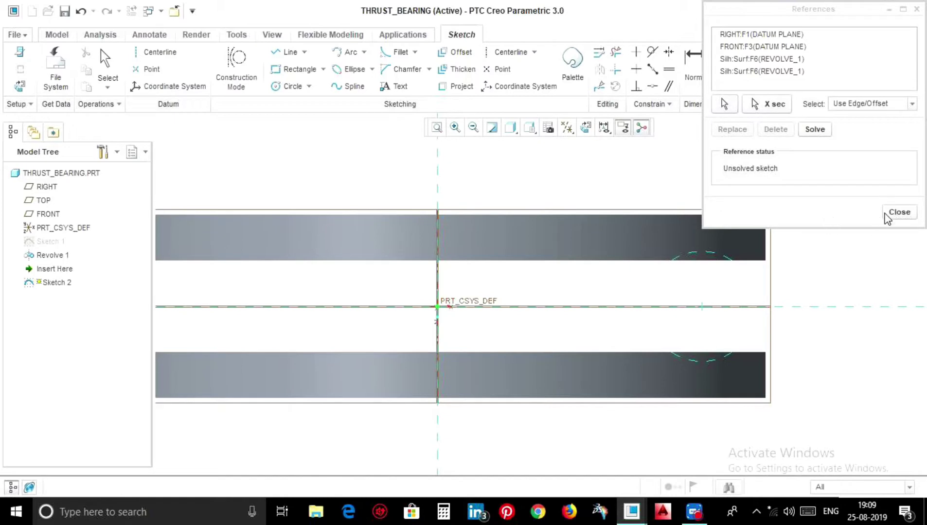
left_click(898, 212)
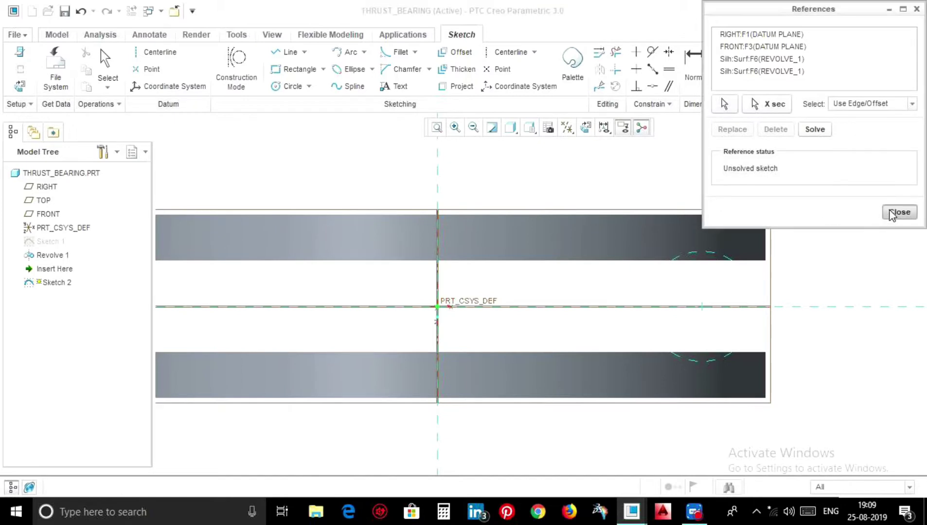
Draw a vertical line from the midpoint of the upper groove arc down to the lower groove arc
left_click(291, 52)
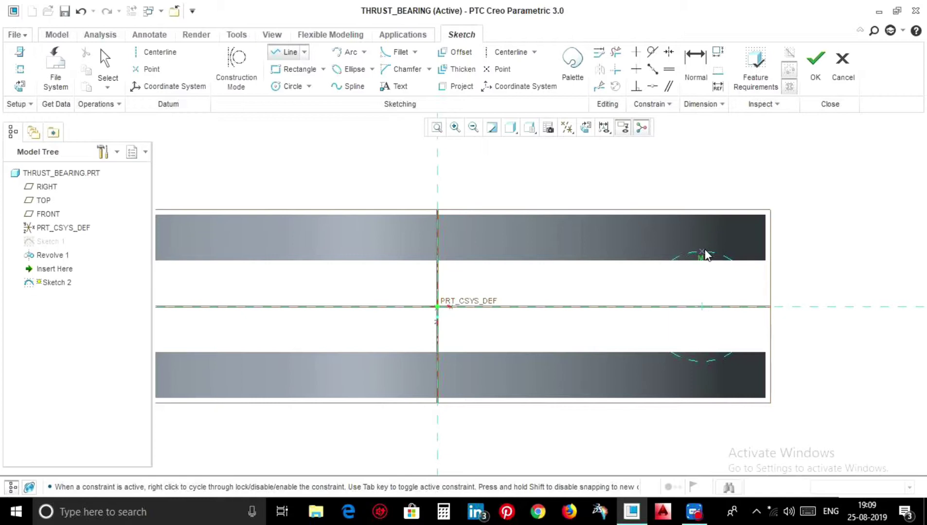
left_click(701, 257)
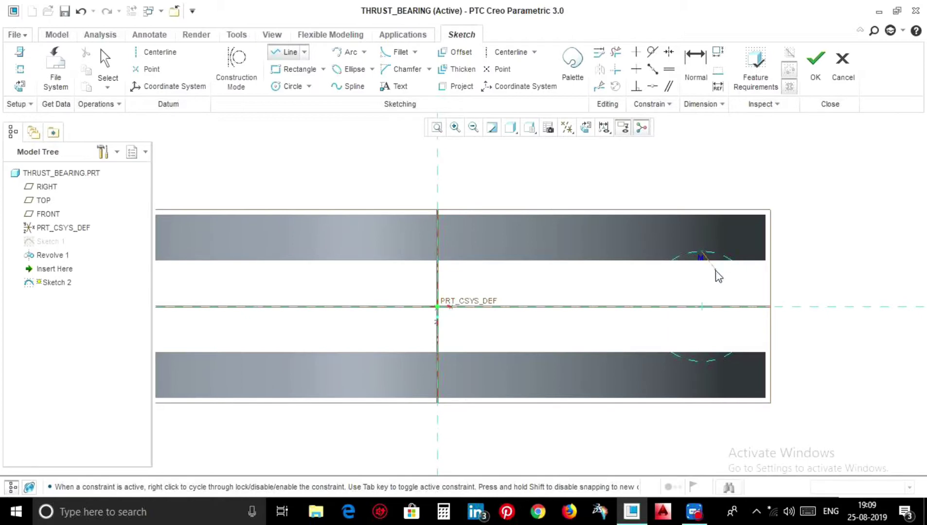
left_click(704, 369)
middle_click(701, 330)
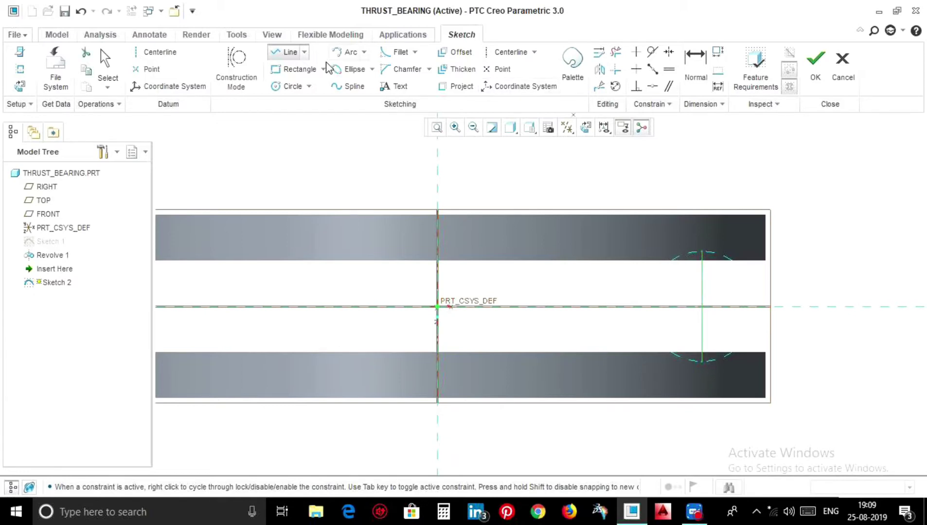
Draw a circle centered on the vertical line's midpoint and reaching the groove arcs, and trim away its inner half
left_click(291, 86)
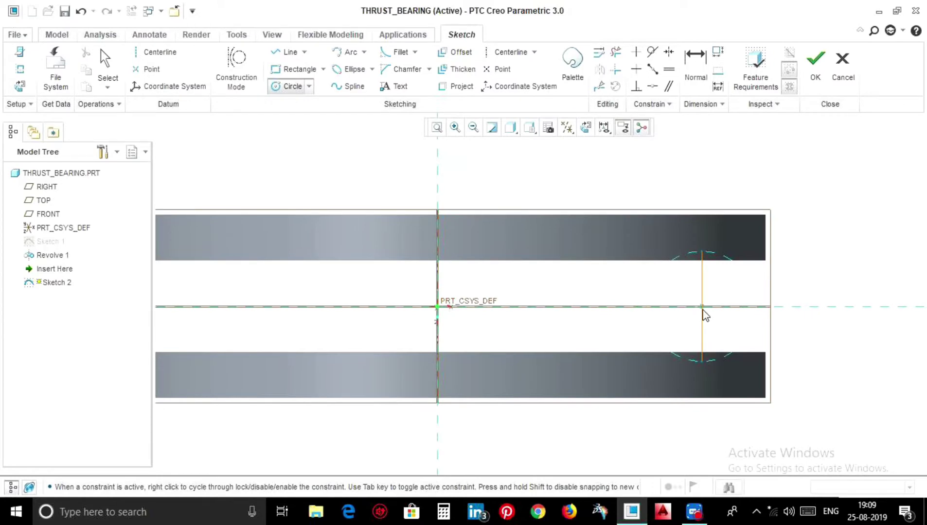
left_click(703, 314)
left_click(732, 266)
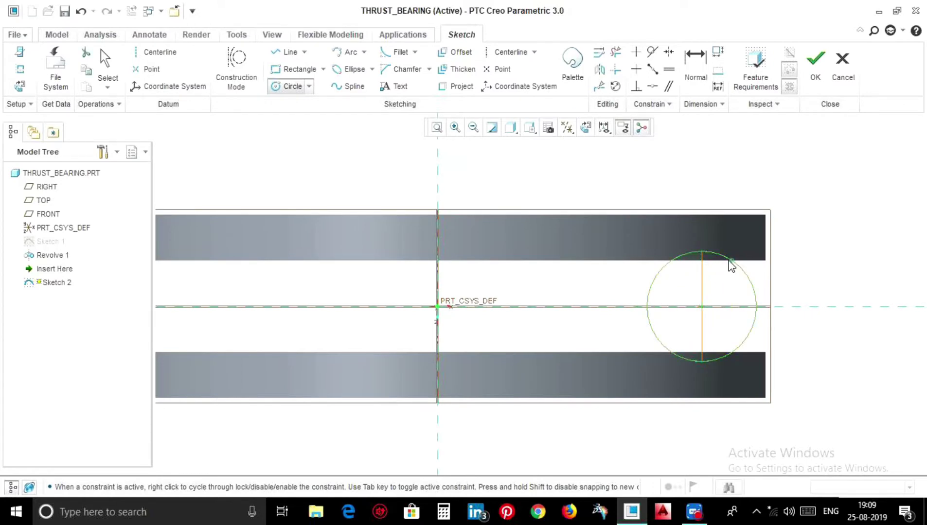
middle_click(728, 265)
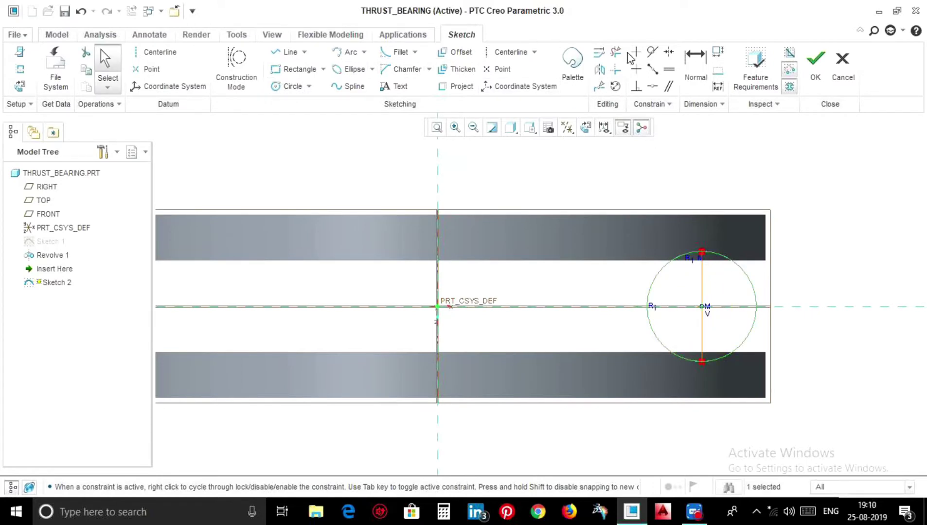
left_click(615, 51)
mouse_move(630, 282)
left_mouse_down()
mouse_move(661, 290)
mouse_move(654, 323)
left_mouse_up()
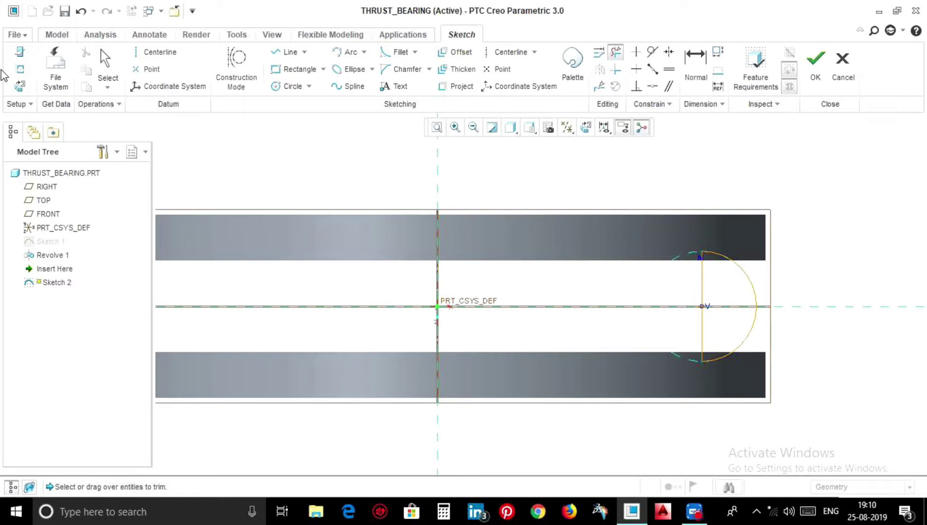
Finish the sketch with a vertical centerline along the semicircle's straight edge and revolve the profile 360° into a ball
left_click(151, 54)
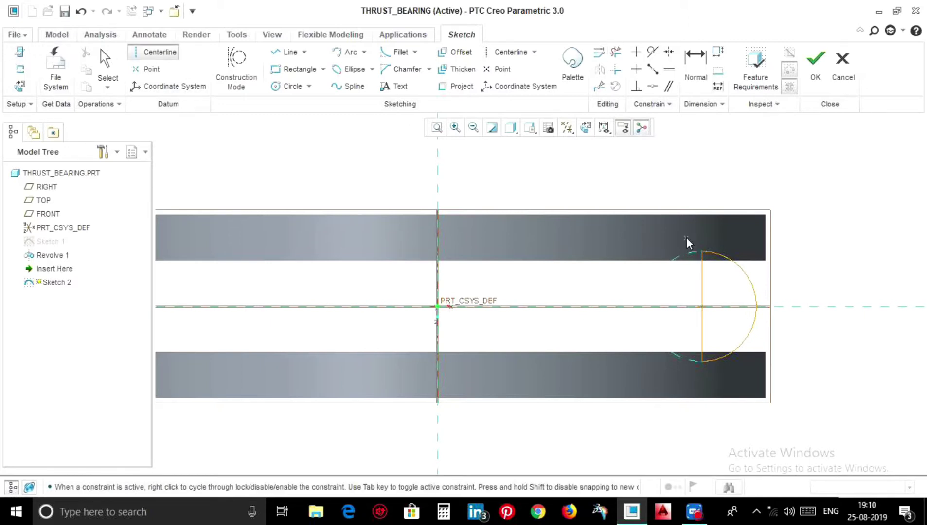
left_click(703, 298)
left_click(816, 60)
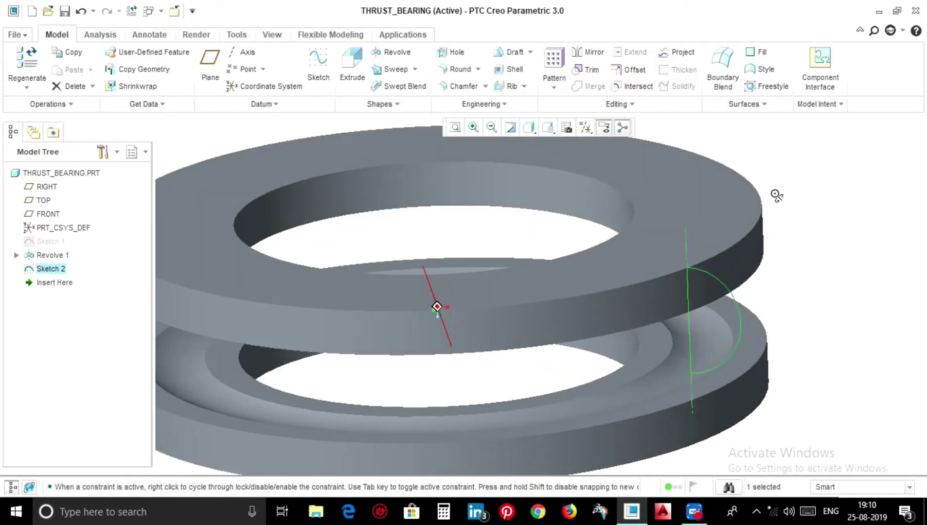
mouse_move(775, 195)
middle_mouse_down()
mouse_move(755, 221)
mouse_move(749, 215)
mouse_move(769, 193)
middle_mouse_up()
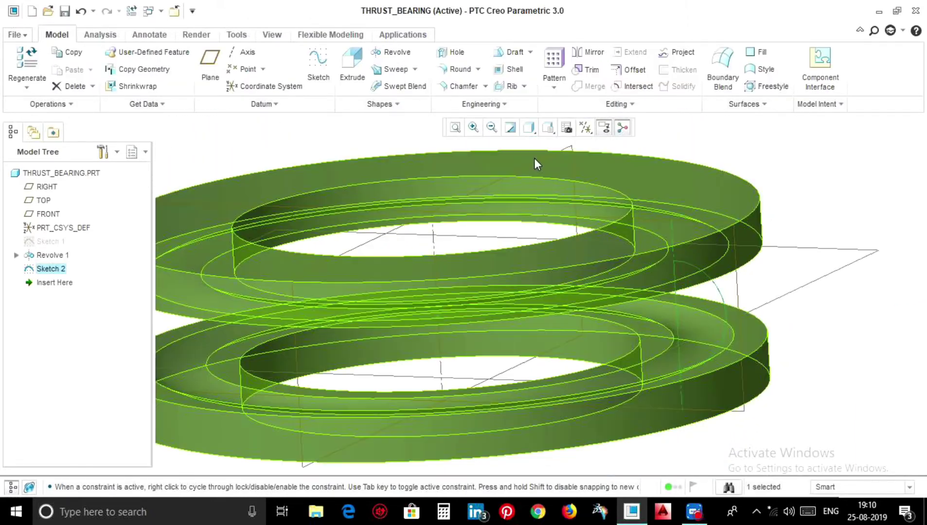
left_click(409, 57)
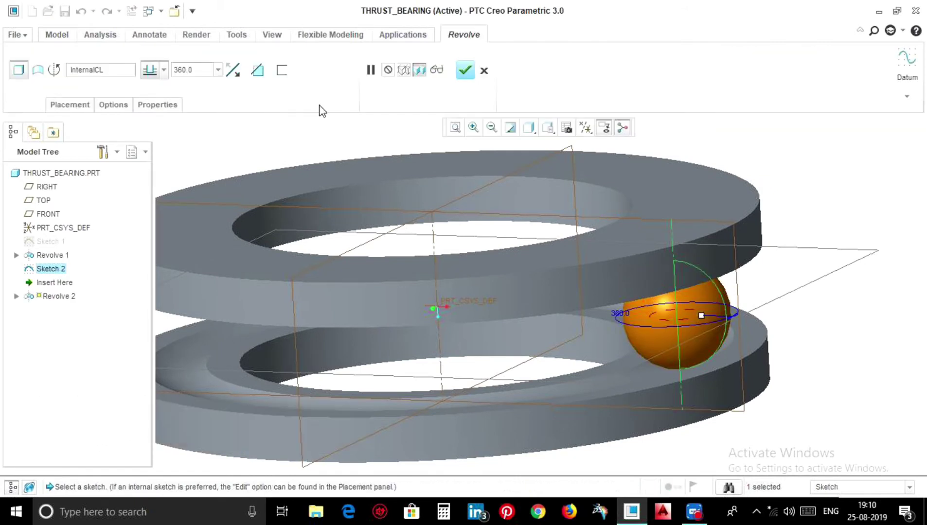
left_click(464, 70)
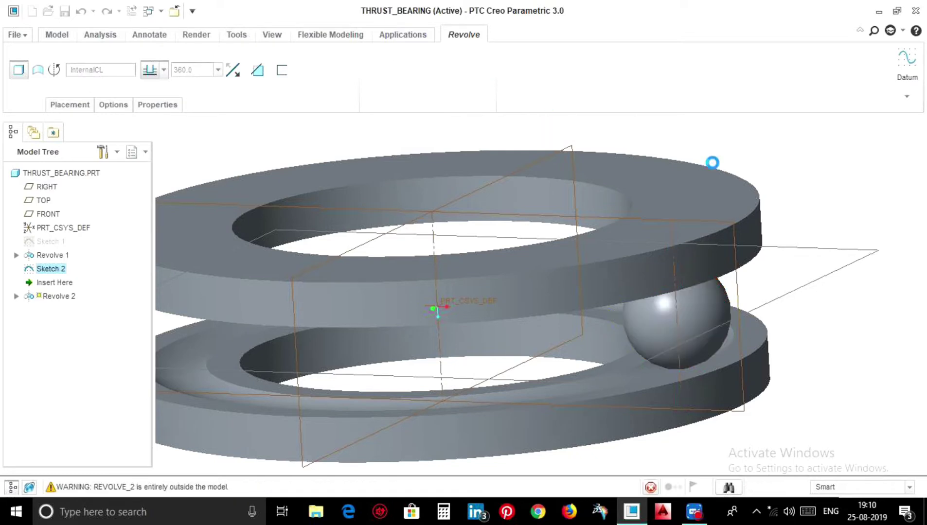
Start an Axis pattern of the revolved ball around the central axis of the rings
middle_click_drag(805, 162, 705, 129)
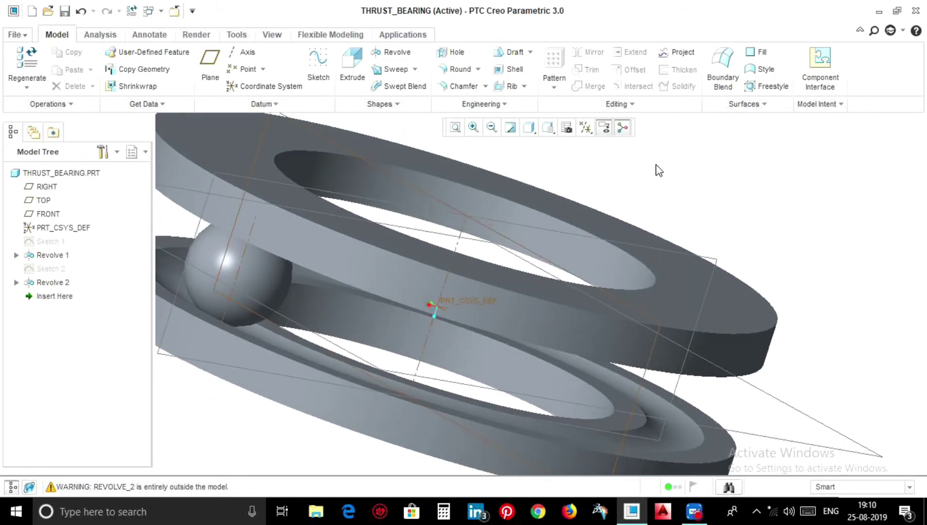
scroll(659, 170, "up", 3)
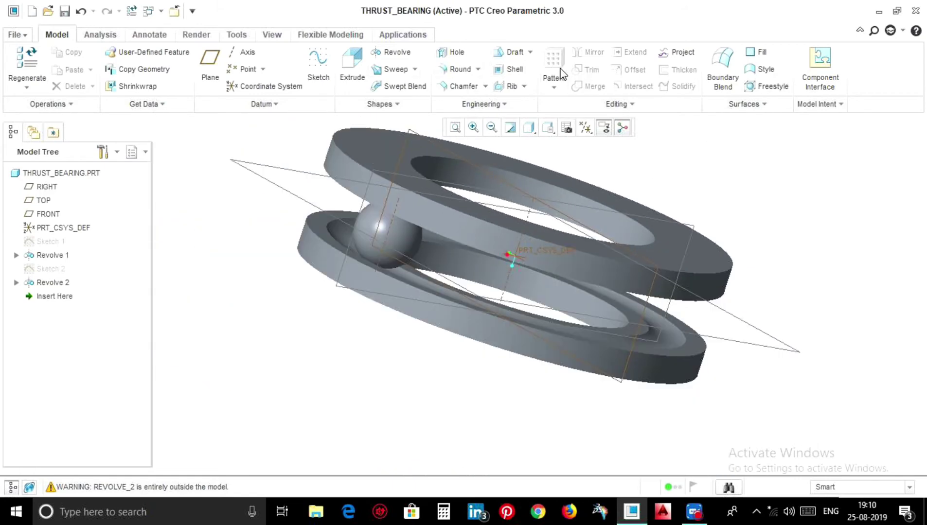
left_click(398, 231)
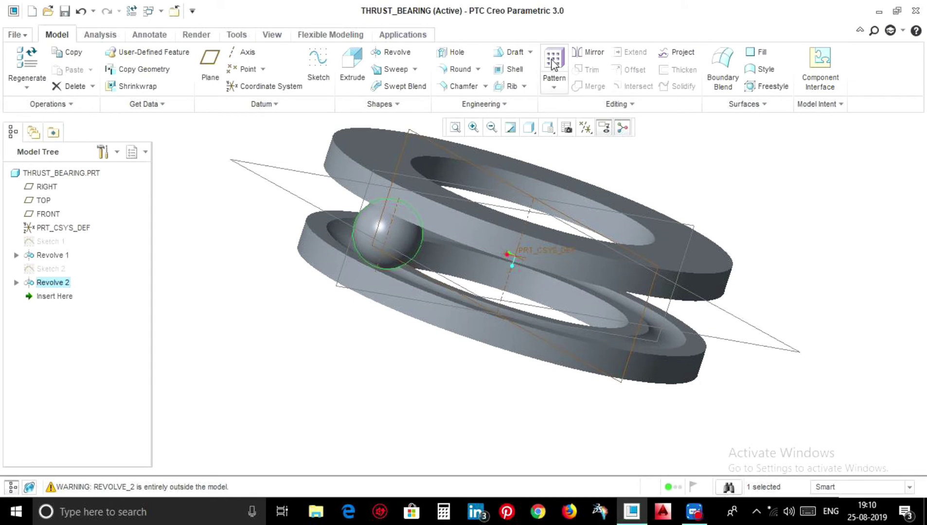
left_click(553, 66)
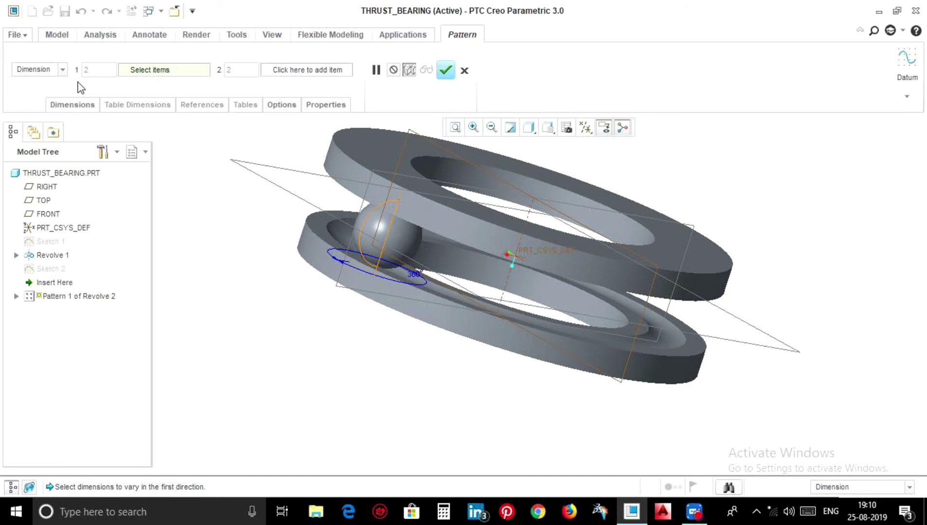
left_click(63, 70)
left_click(25, 104)
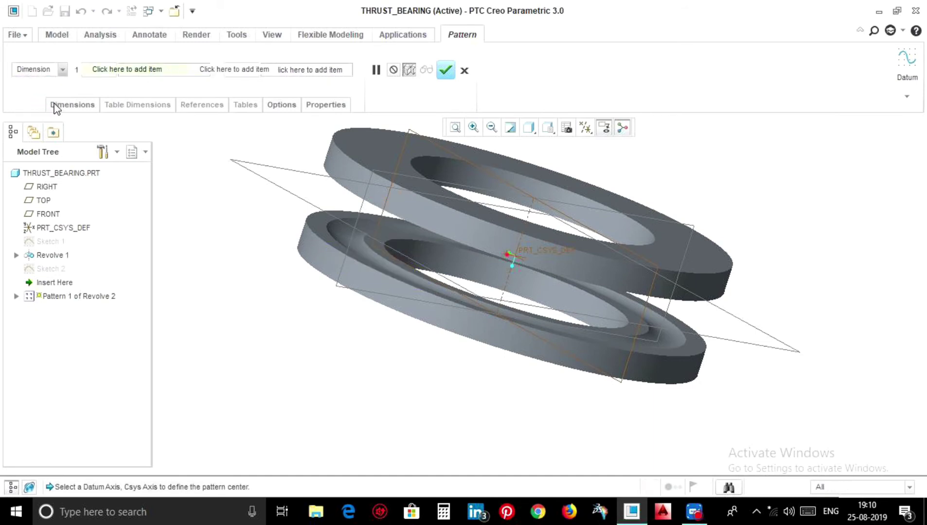
left_click(529, 213)
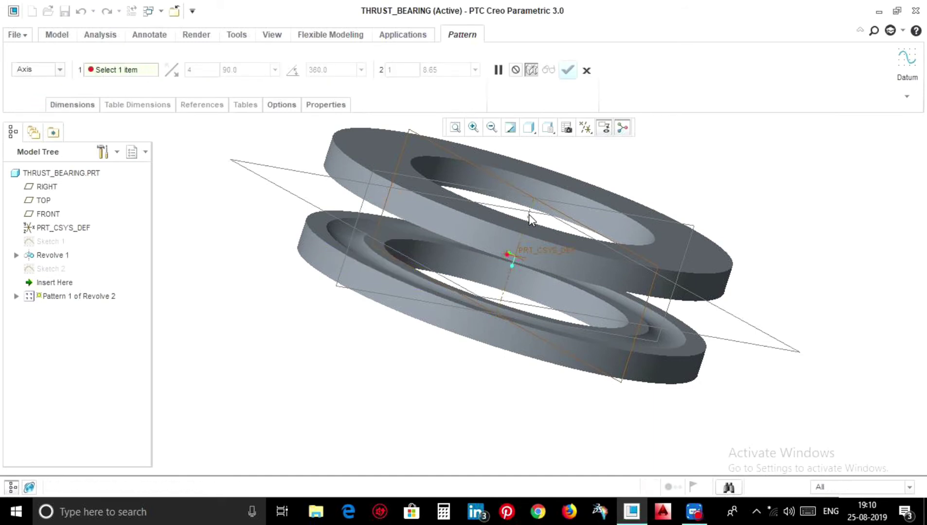
Set the ball pattern to 15 members with an angular spacing of 360/15 and complete it
middle_click_drag(528, 213, 559, 234)
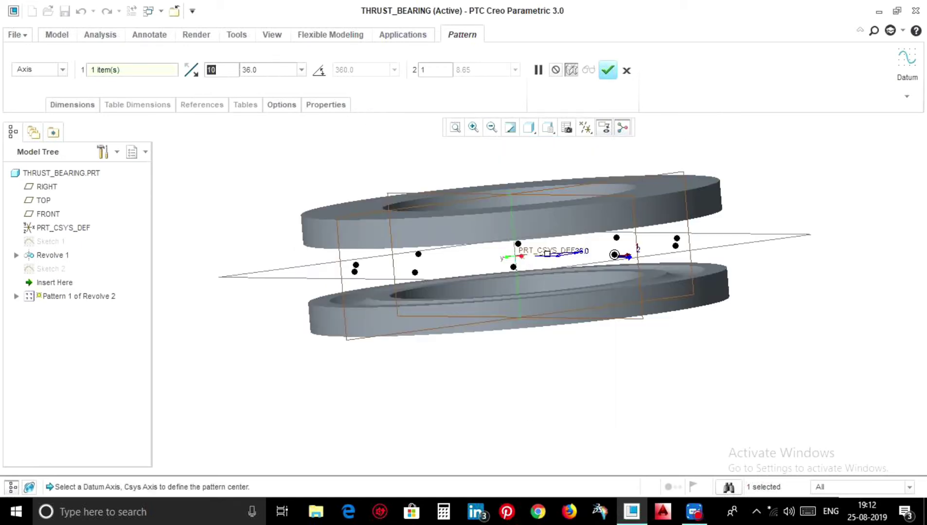
type("15")
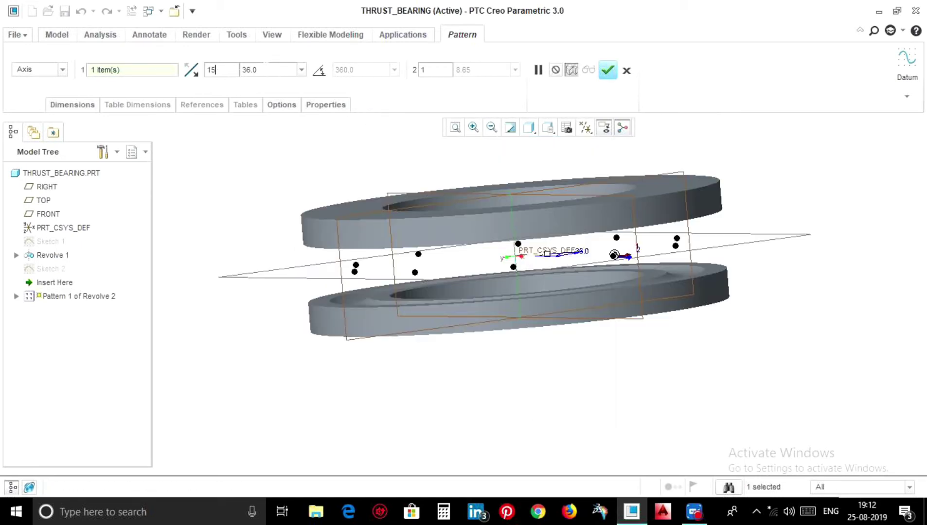
key("Tab")
type("36")
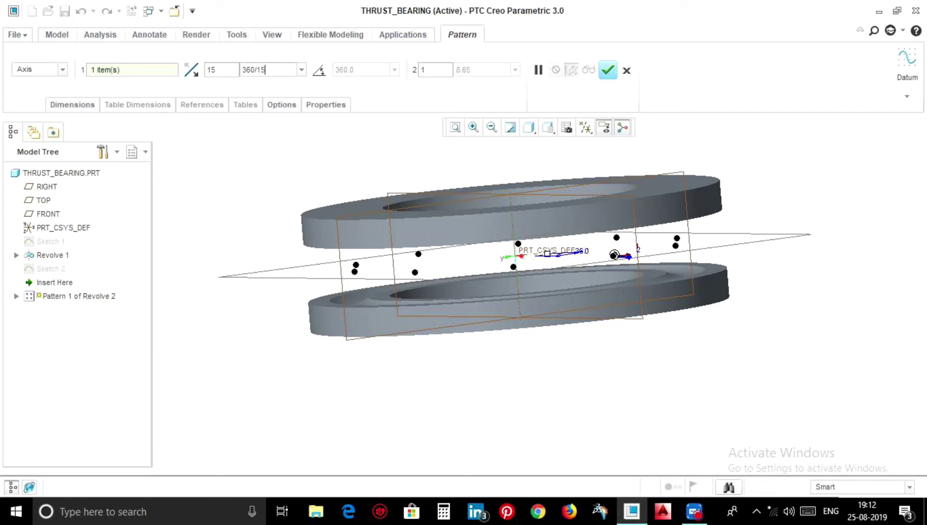
type("0/15")
key("Return")
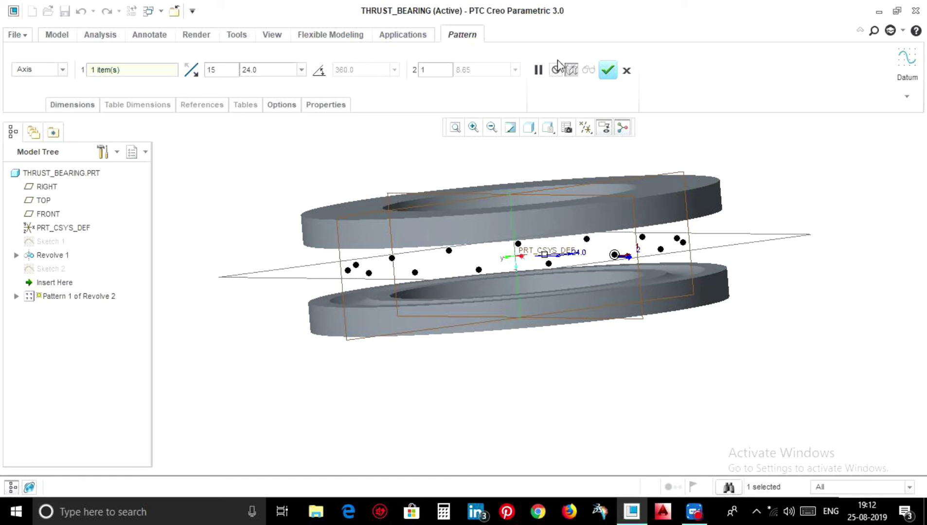
left_click(607, 72)
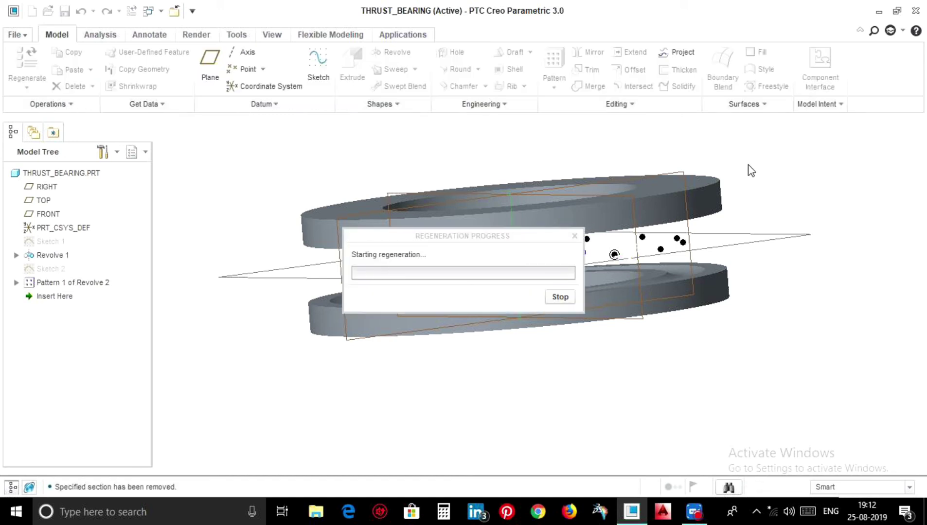
left_click(772, 200)
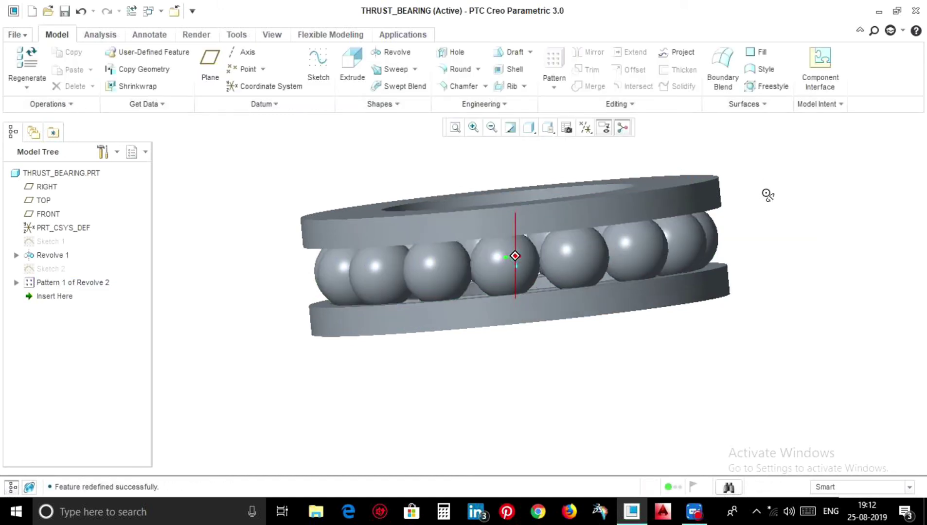
middle_click_drag(768, 195, 333, 180)
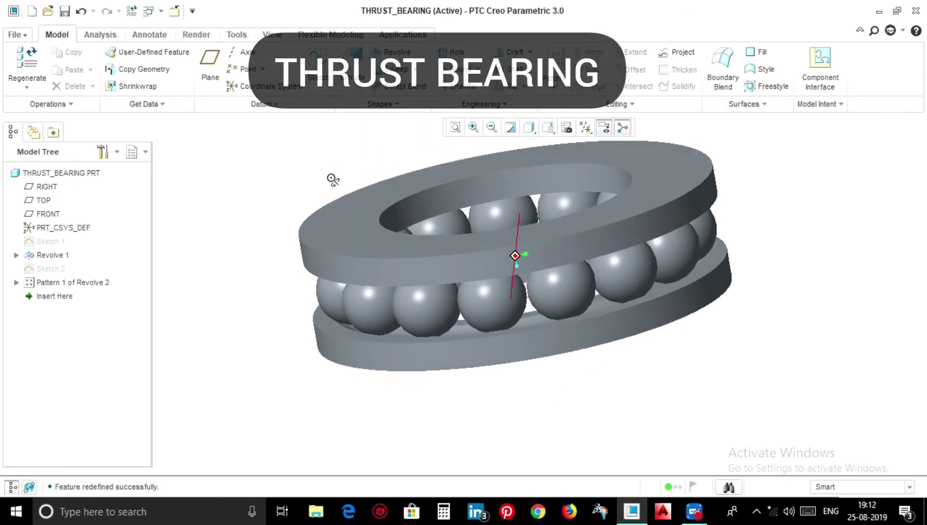